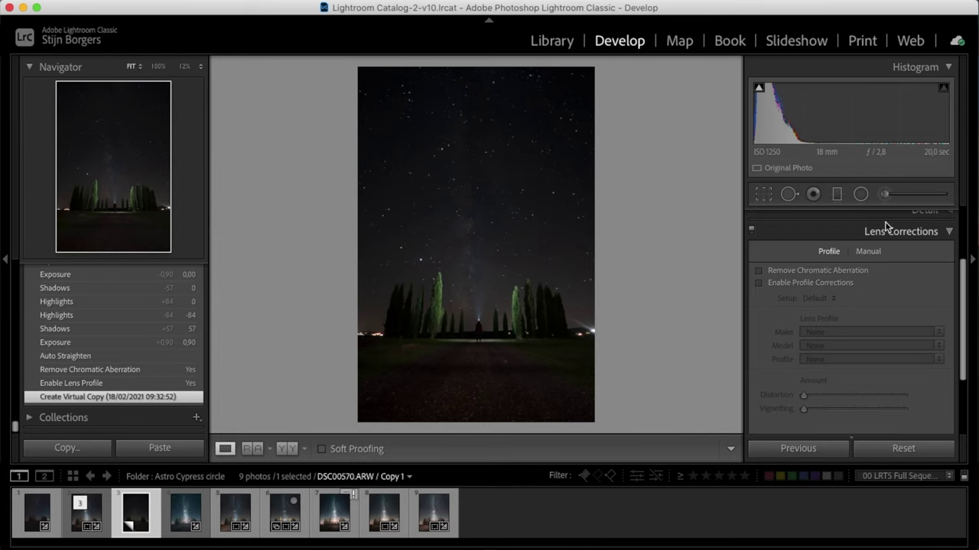
Remove chromatic aberration and enable lens profile corrections, leaving Upright off after trying Level.
click(759, 271)
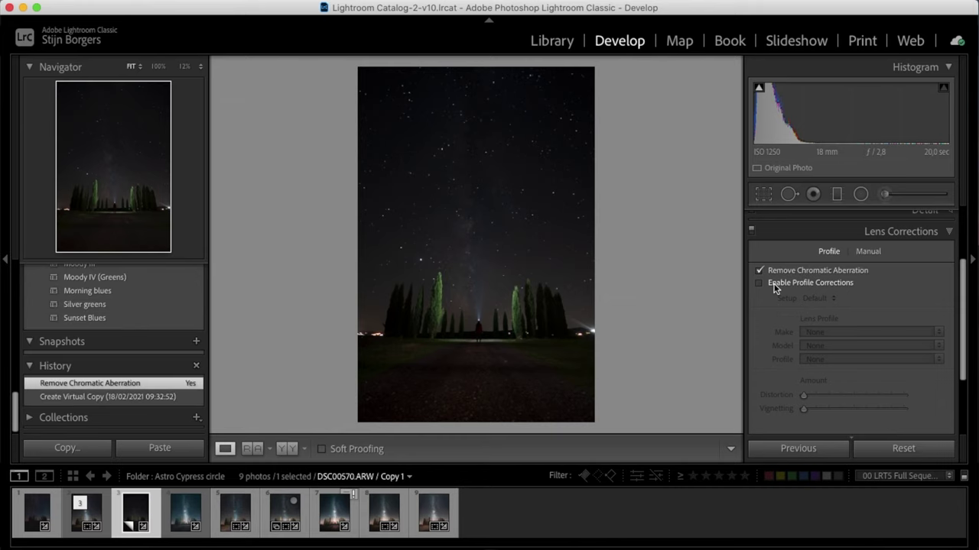
click(774, 284)
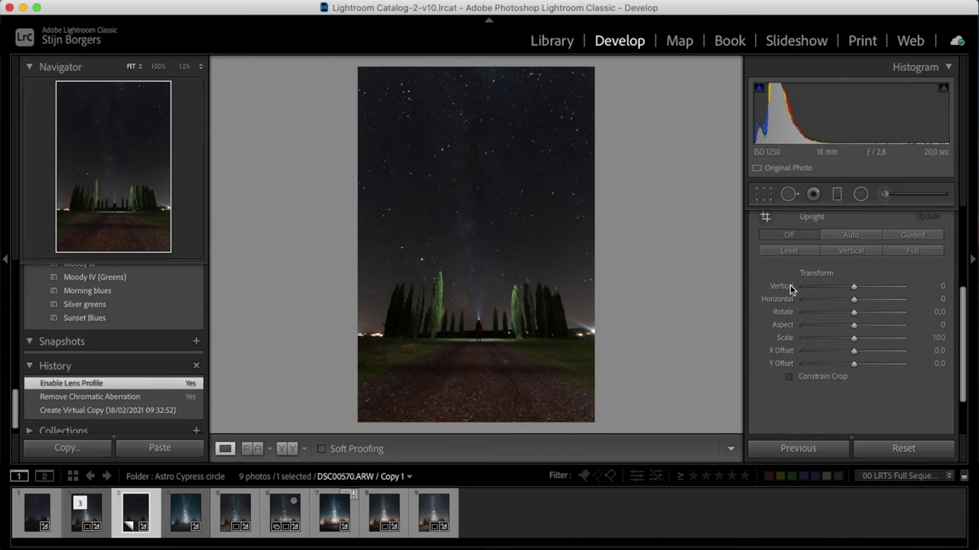
click(778, 252)
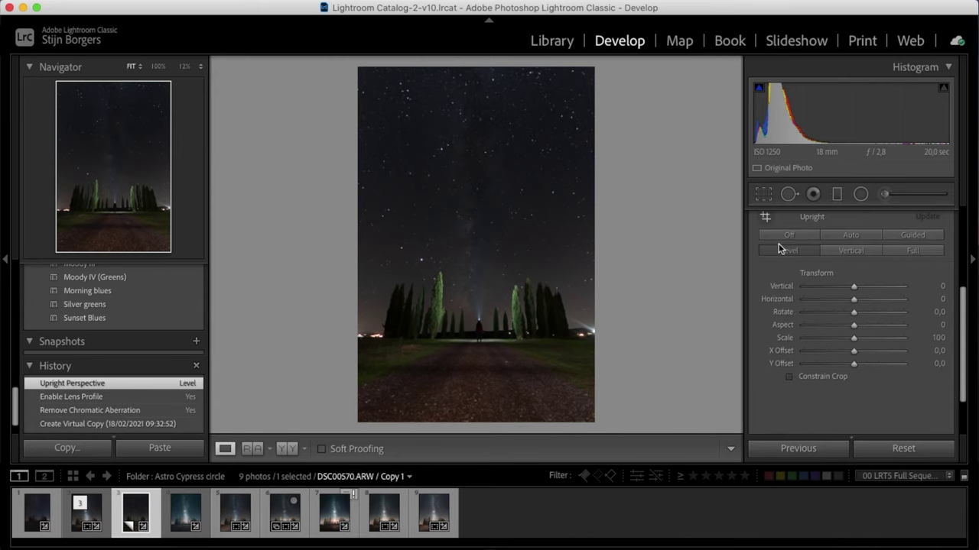
click(786, 235)
Auto-straighten the photo in Crop & Straighten, giving an angle of -0.25.
scroll(788, 256, up, 1)
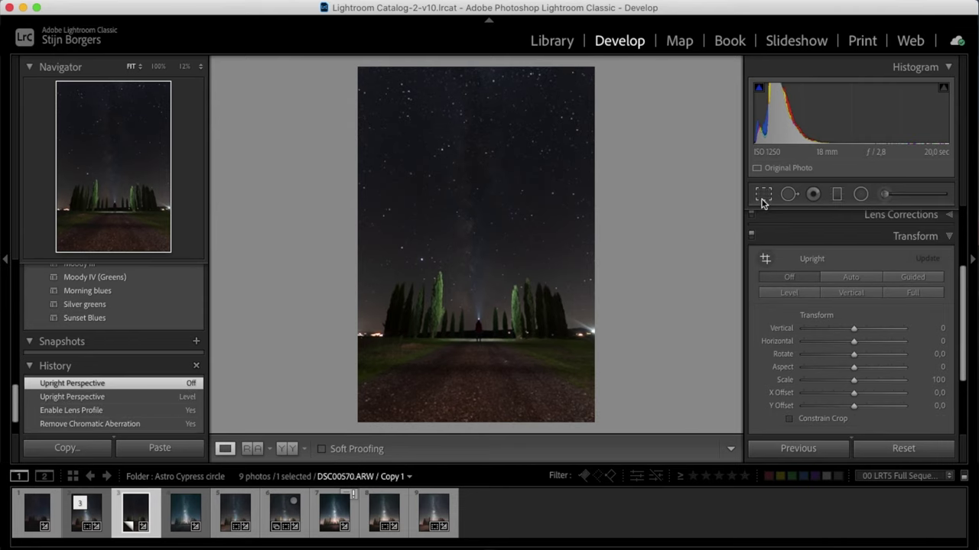
click(763, 195)
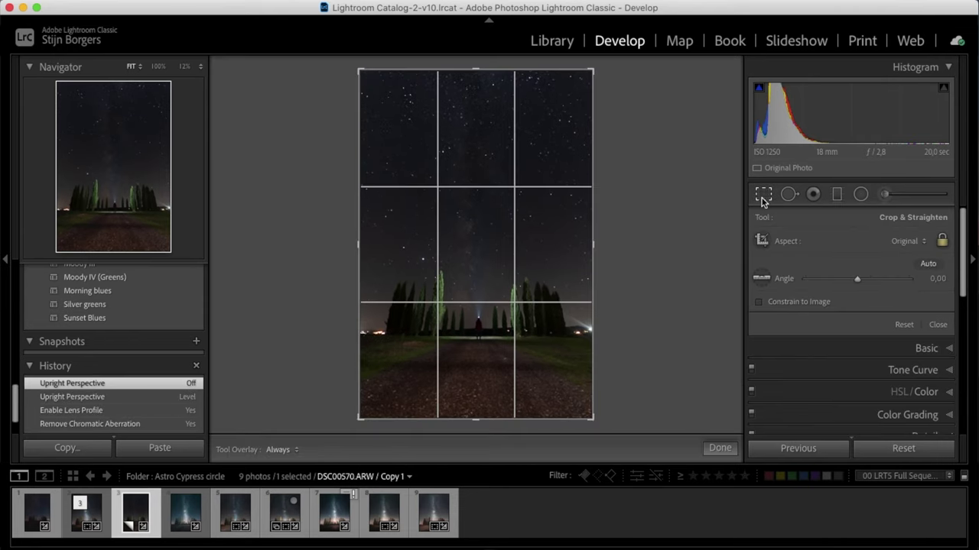
click(925, 265)
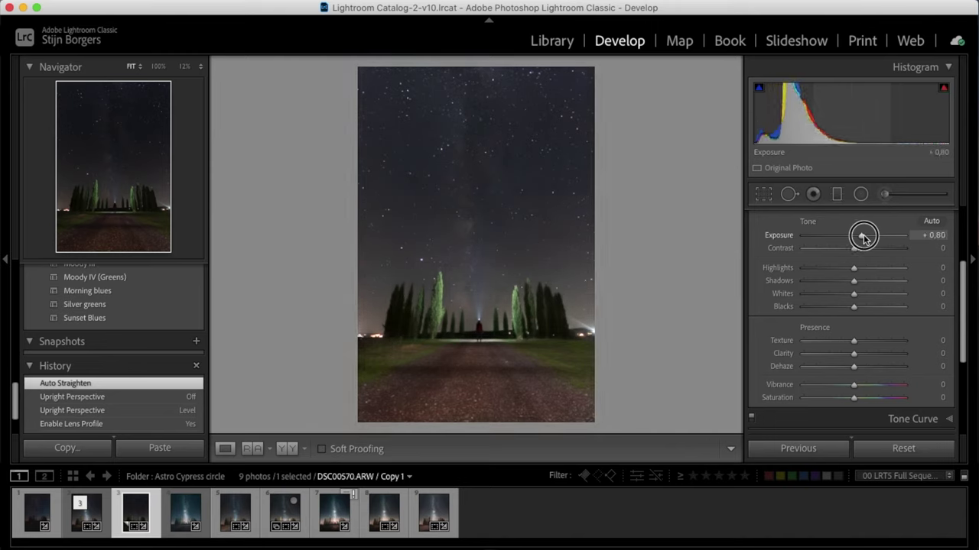
Raise Exposure to +0.85 and pull Highlights down to -55.
drag(864, 237, 865, 238)
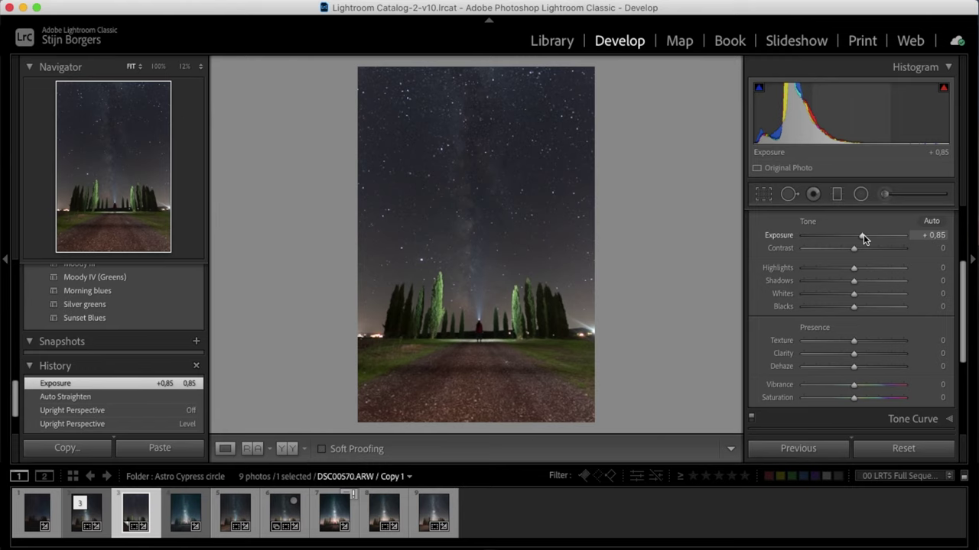
scroll(854, 283, down, 1)
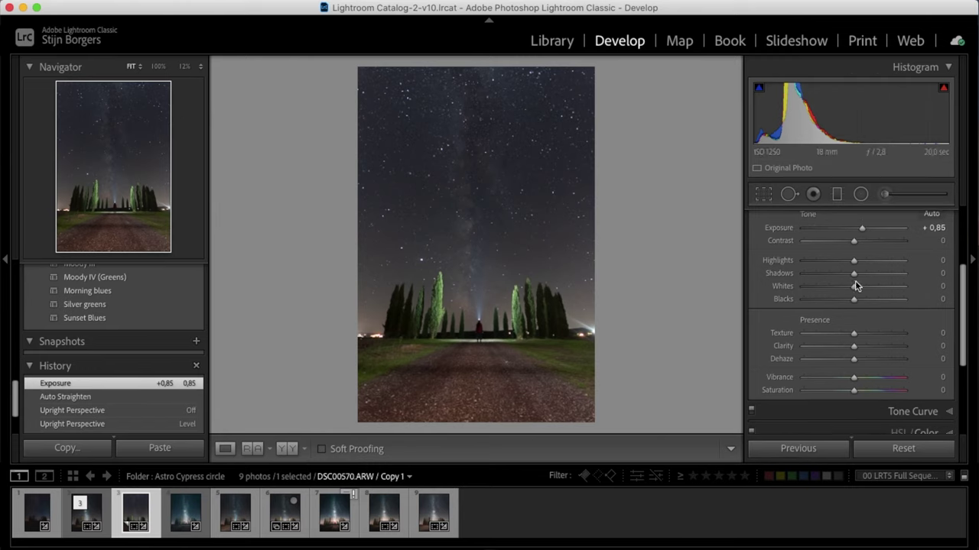
scroll(869, 298, up, 2)
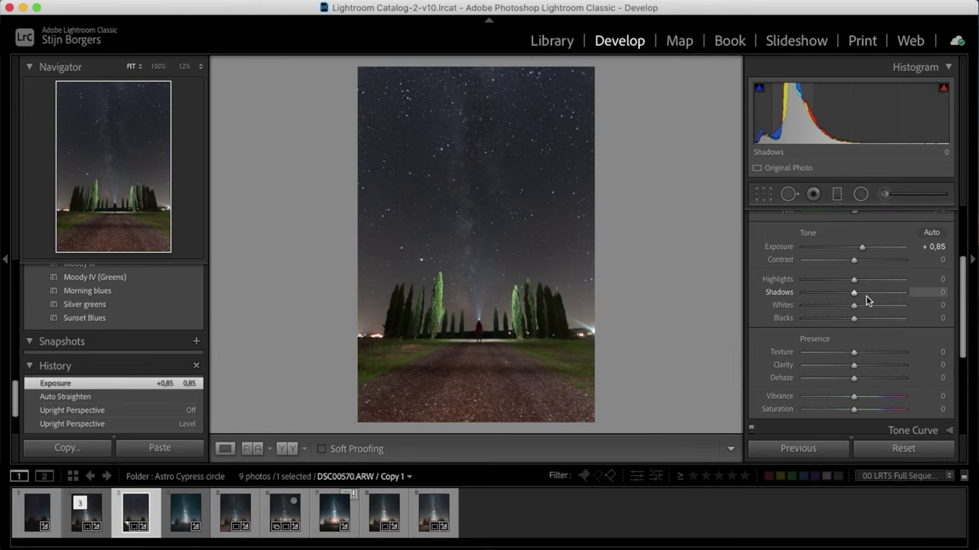
mouse_move(853, 279)
mouse_down()
mouse_move(825, 284)
mouse_move(869, 270)
mouse_up()
Set Shadows +30, Whites +35, Blacks -15, Clarity -10, and show the Before & After view.
scroll(848, 306, down, 1)
drag(854, 283, 848, 331)
scroll(846, 297, down, 1)
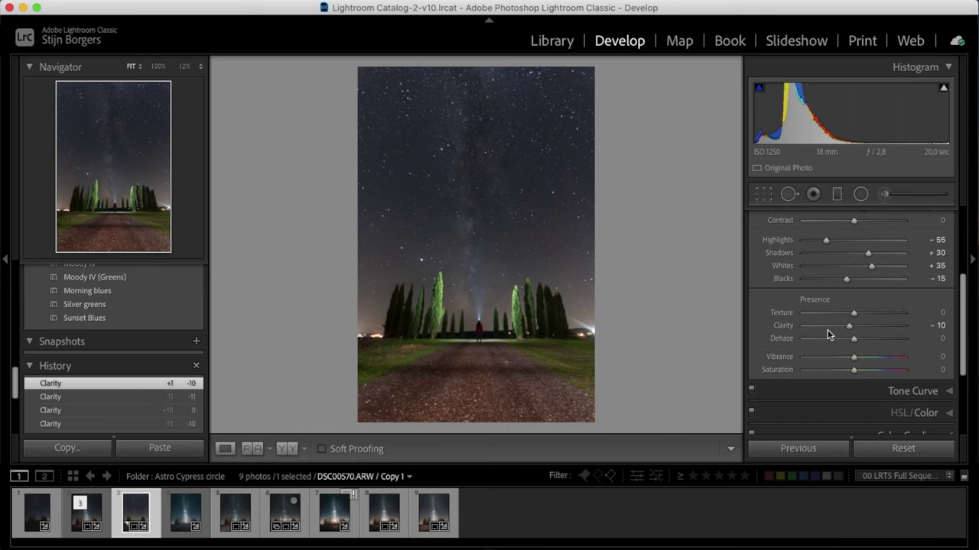
key(y)
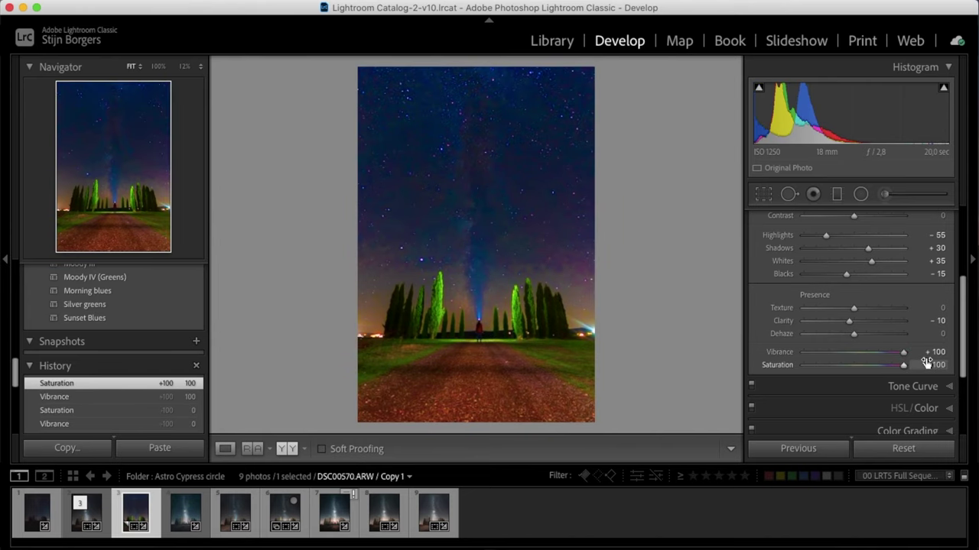
Set a custom white balance by sampling a point in the sky with the eyedropper.
scroll(819, 295, up, 5)
scroll(820, 291, up, 1)
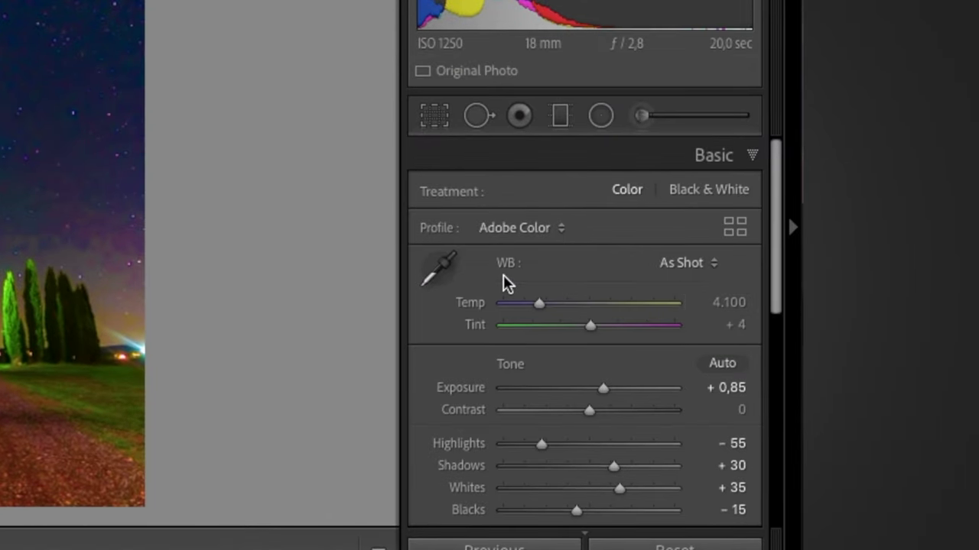
click(443, 275)
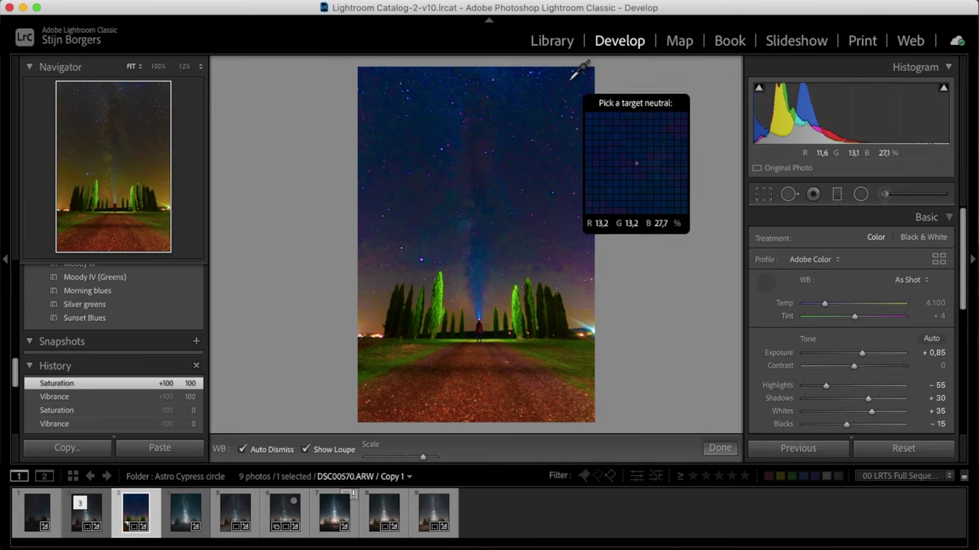
click(572, 80)
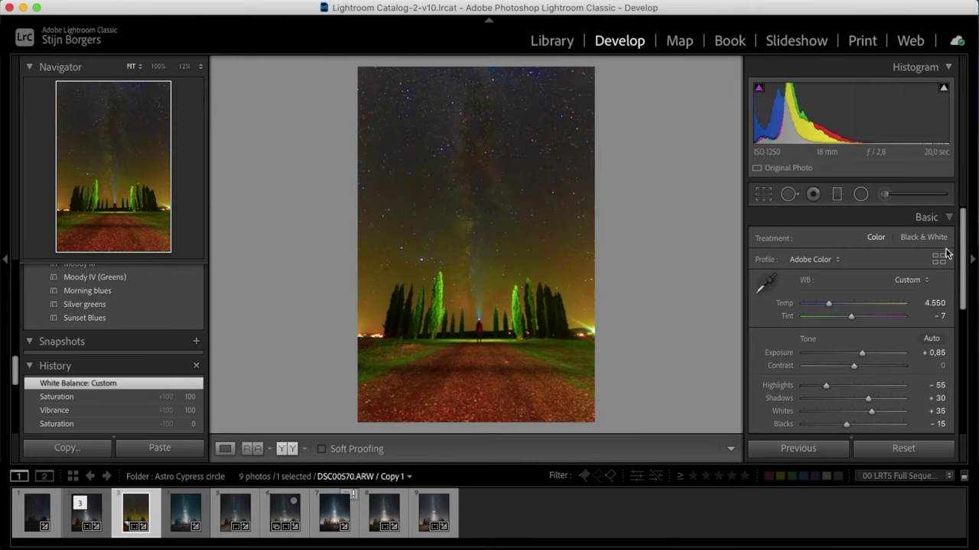
Reset Vibrance and Saturation back to 0.
scroll(902, 291, down, 5)
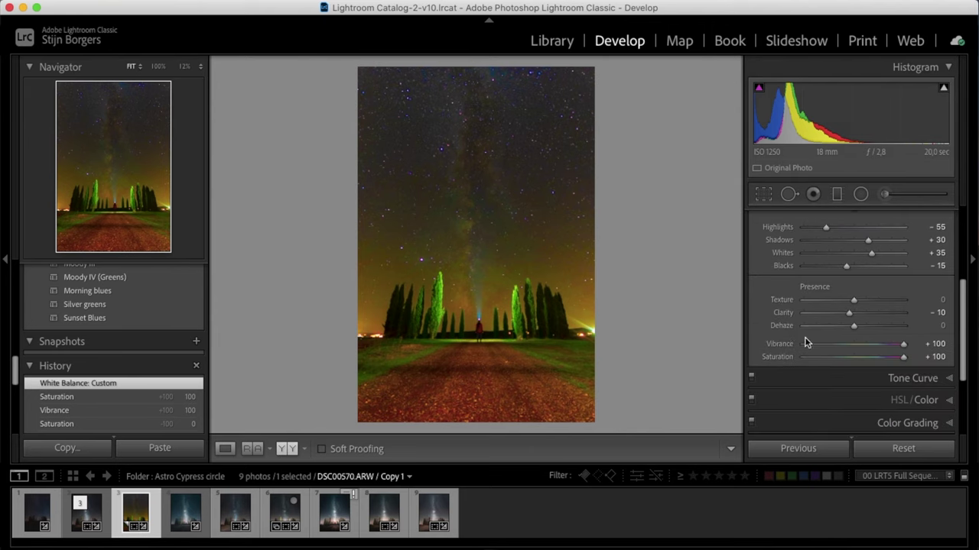
click(792, 346)
double_click(792, 346)
double_click(781, 357)
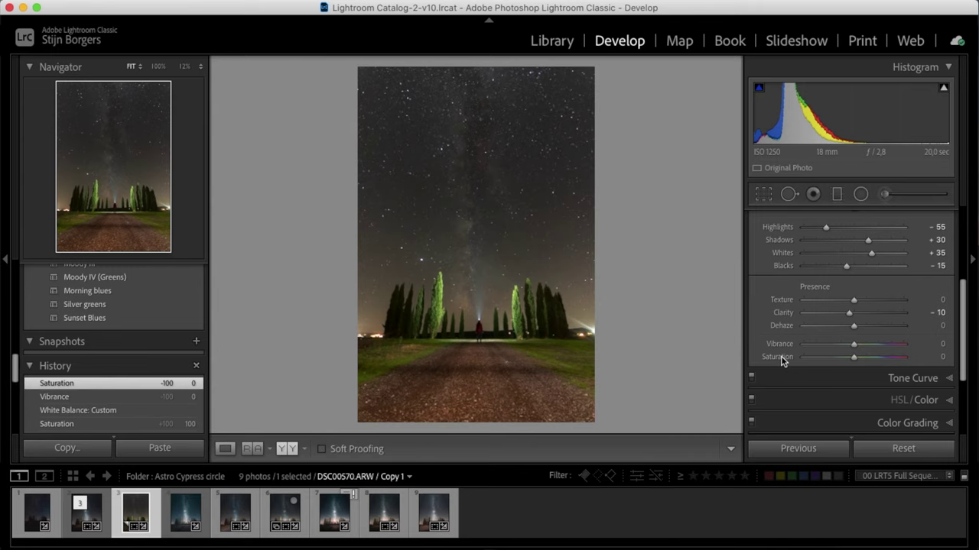
scroll(824, 312, up, 5)
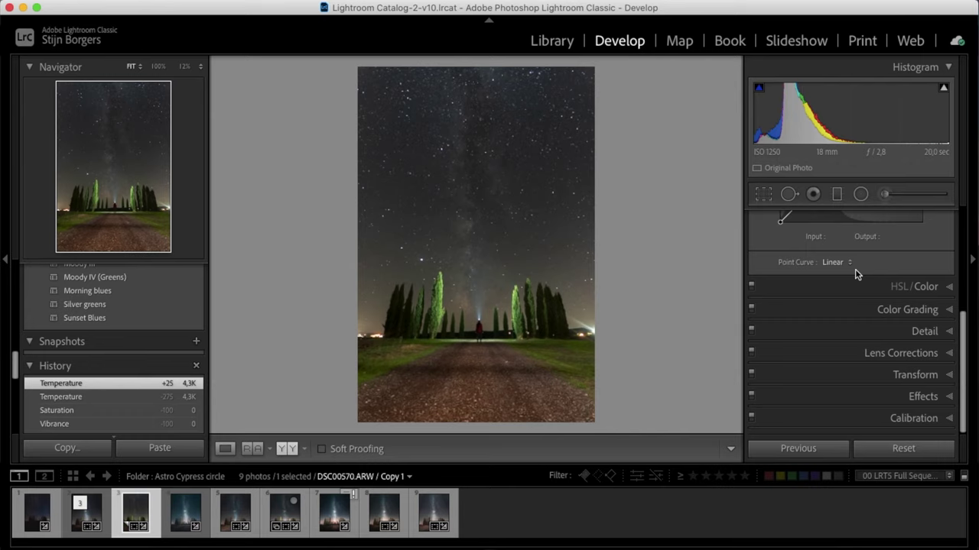
Add three midtone points and one shadow point to the point tone curve.
scroll(837, 252, up, 3)
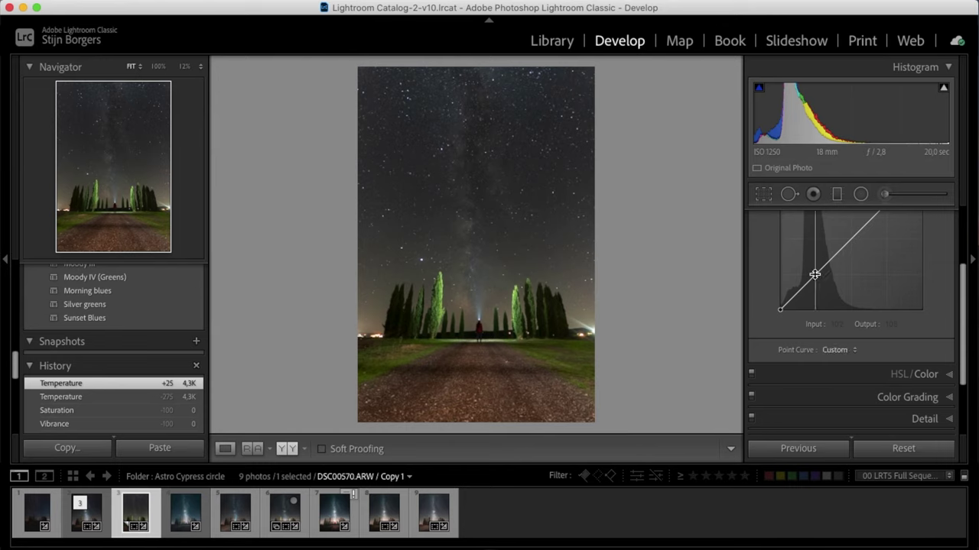
click(815, 273)
click(848, 257)
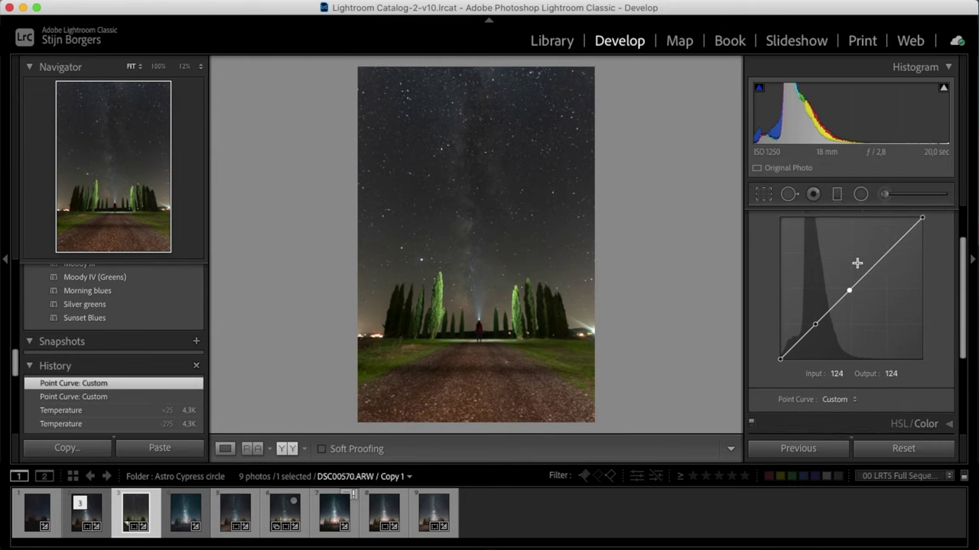
click(885, 256)
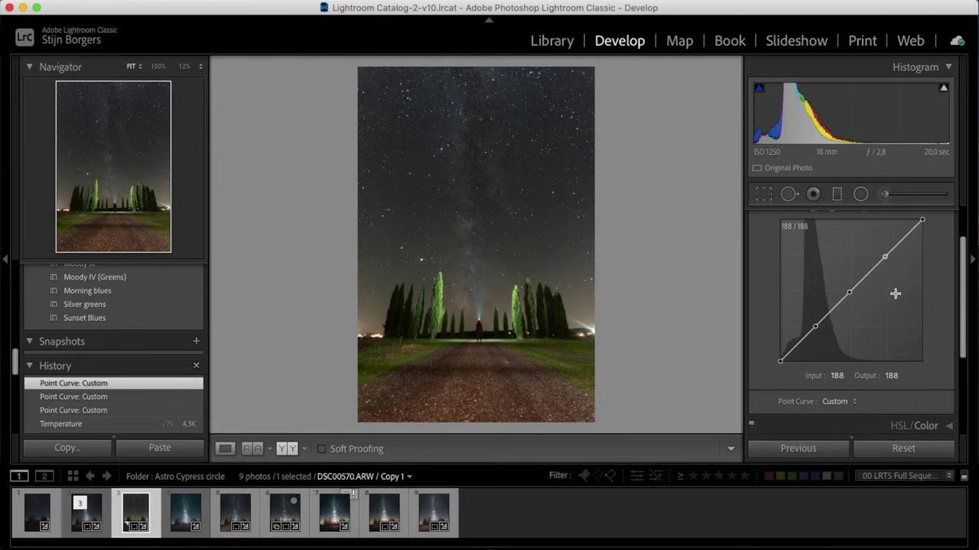
click(815, 338)
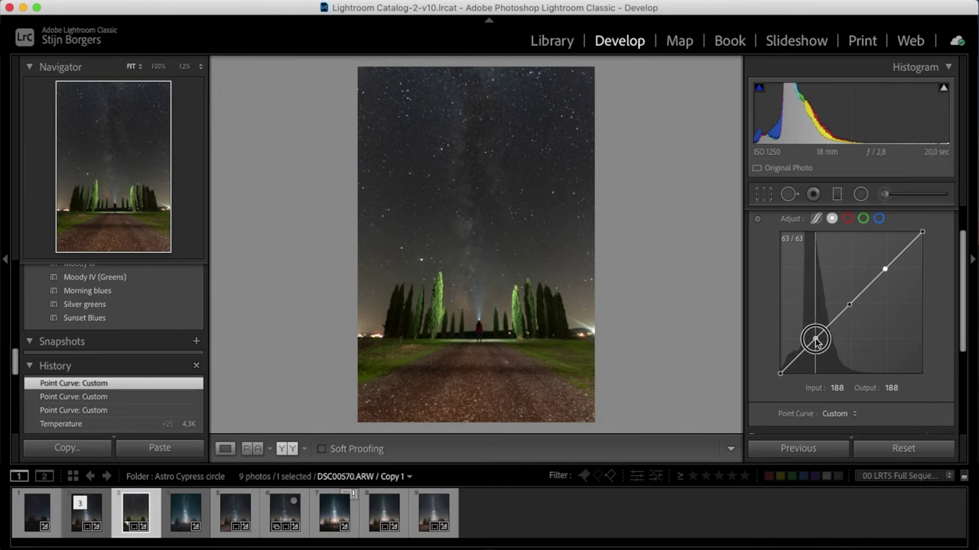
Shape the points into an S-curve, lower the white point to 240, and lift the black point.
drag(815, 339, 815, 342)
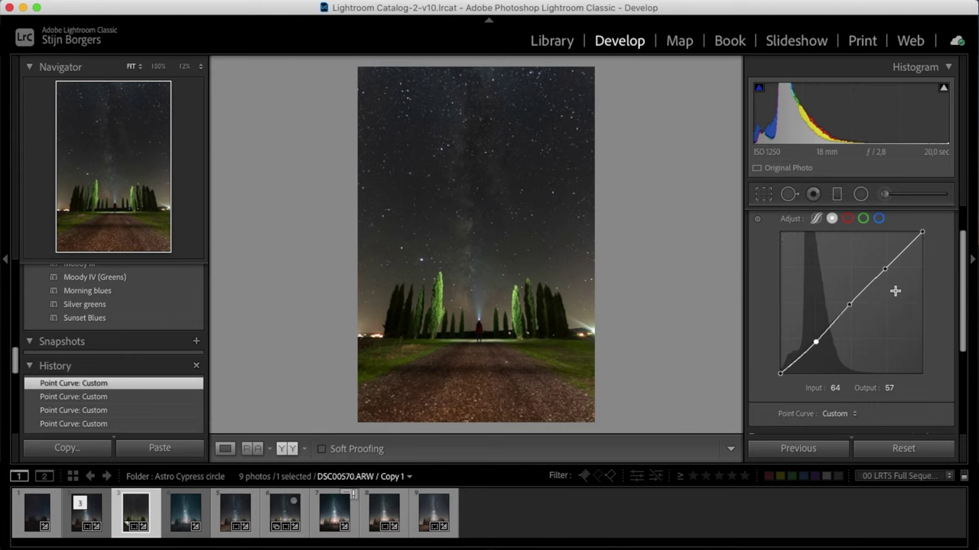
drag(887, 272, 885, 265)
drag(922, 233, 923, 238)
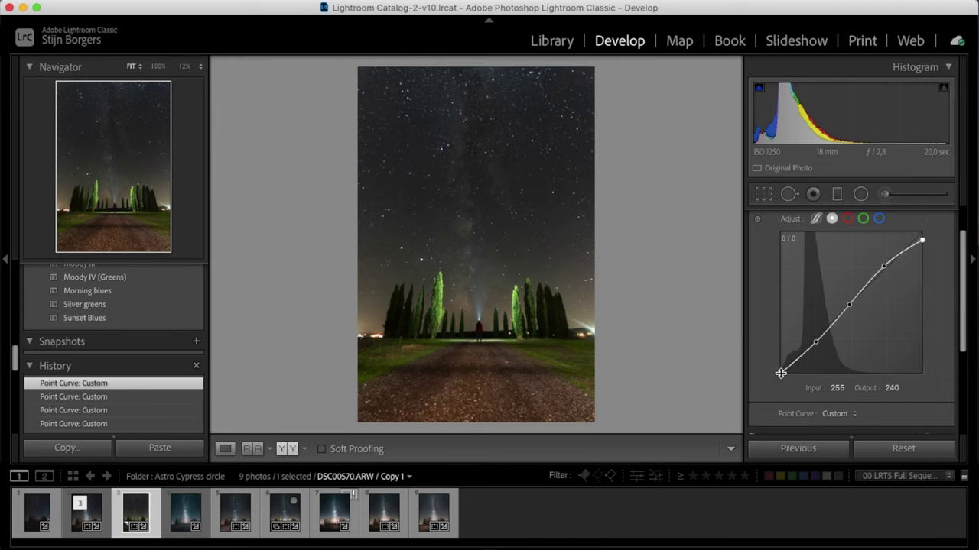
drag(781, 373, 816, 348)
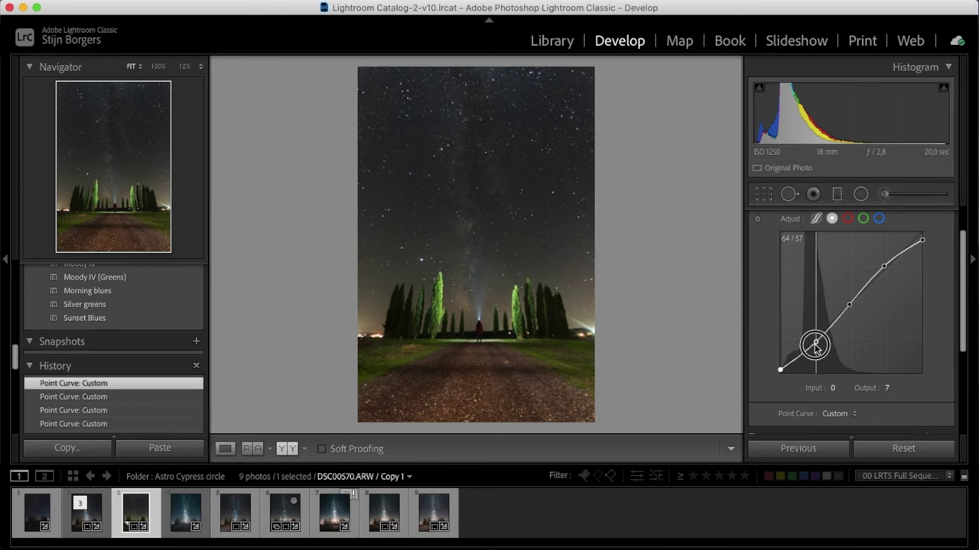
drag(815, 347, 815, 344)
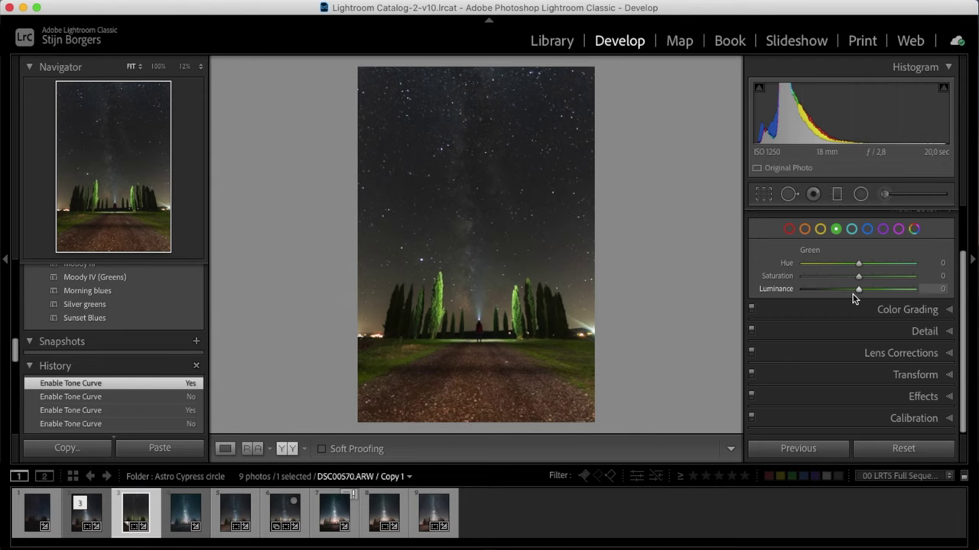
Lower HSL saturation to -25 for Orange, -25 for Yellow, and -29 for Green.
click(804, 228)
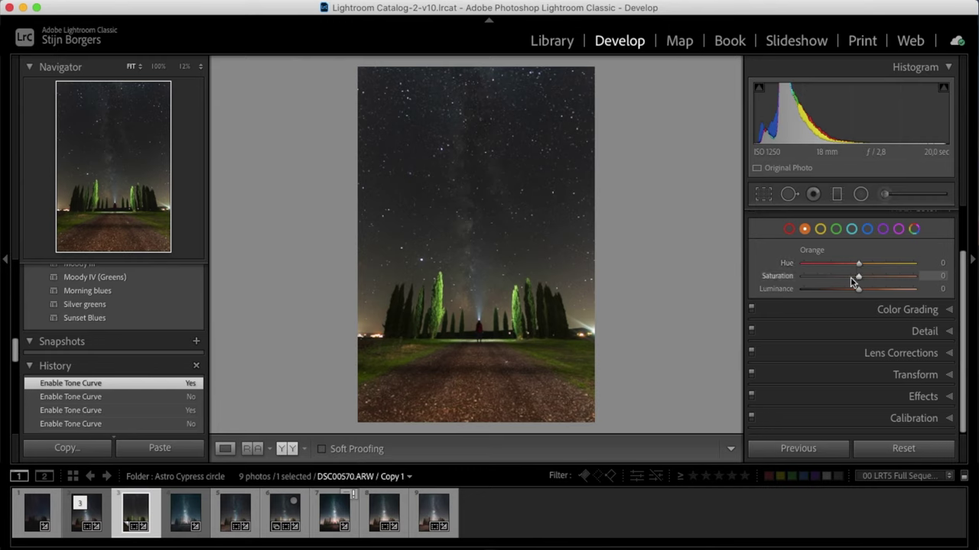
drag(852, 283, 845, 280)
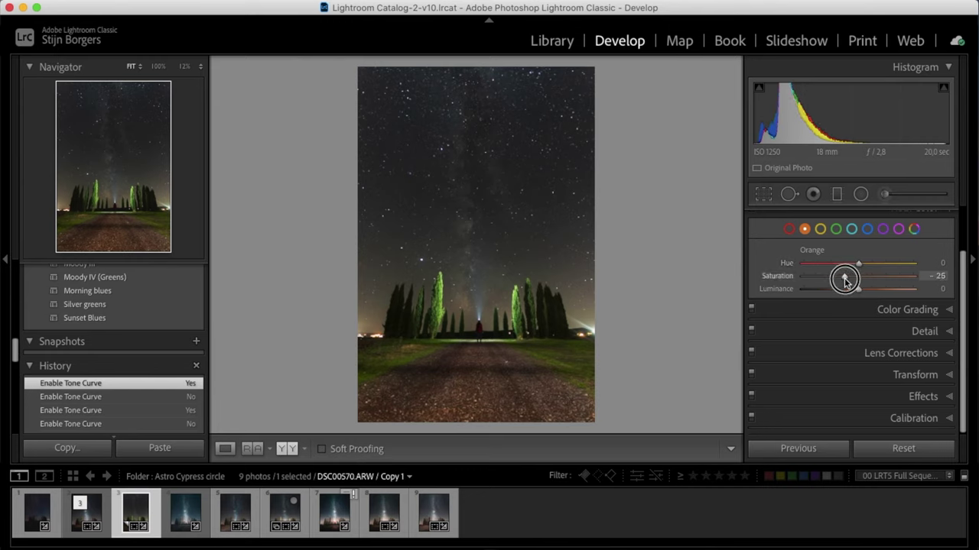
click(819, 228)
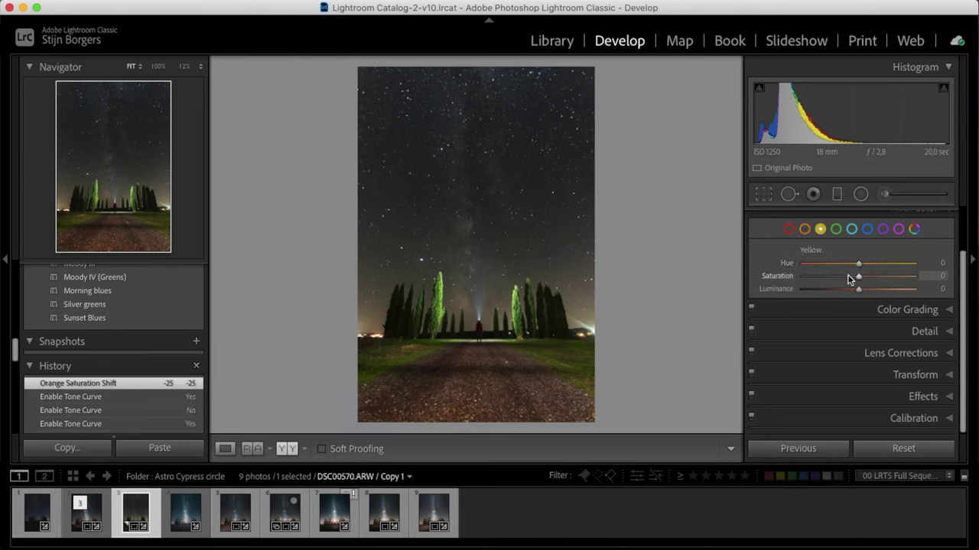
click(848, 278)
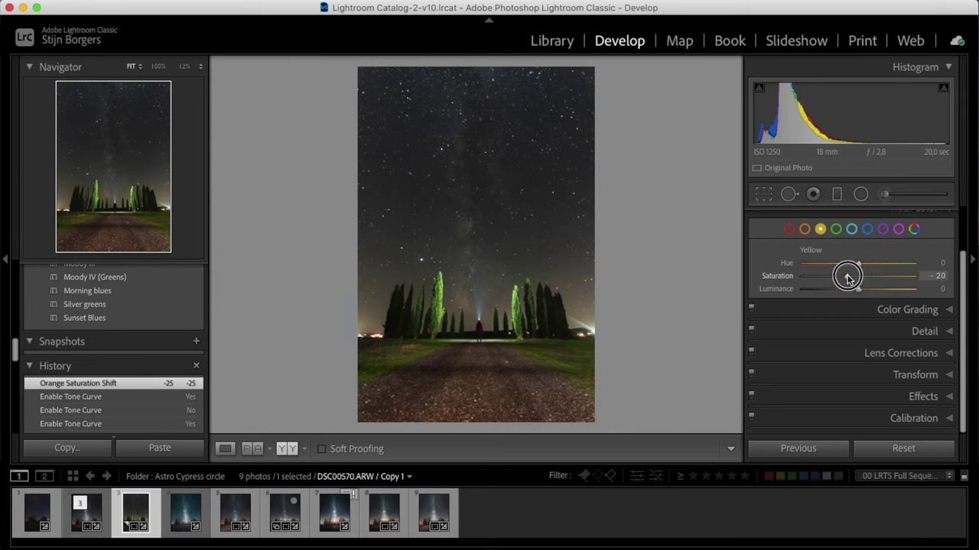
drag(847, 278, 845, 279)
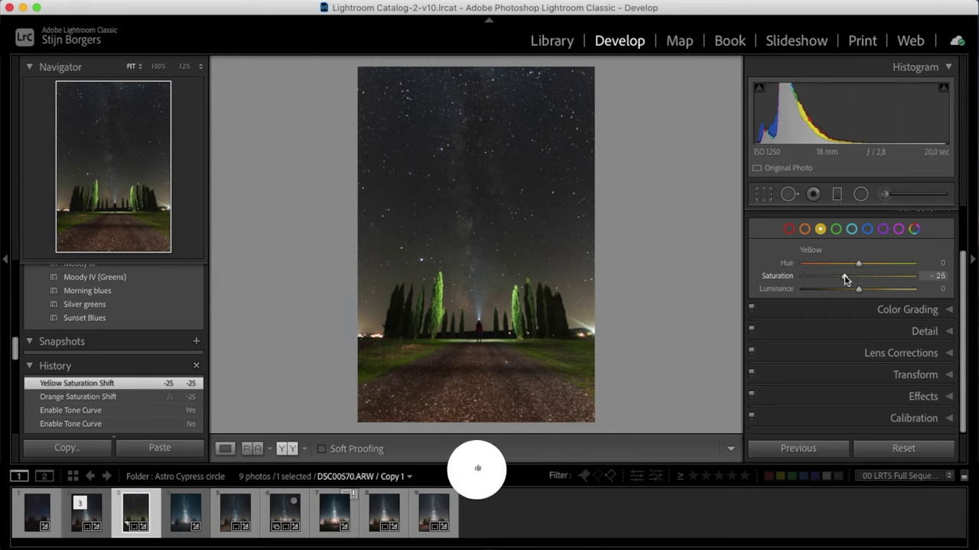
click(834, 230)
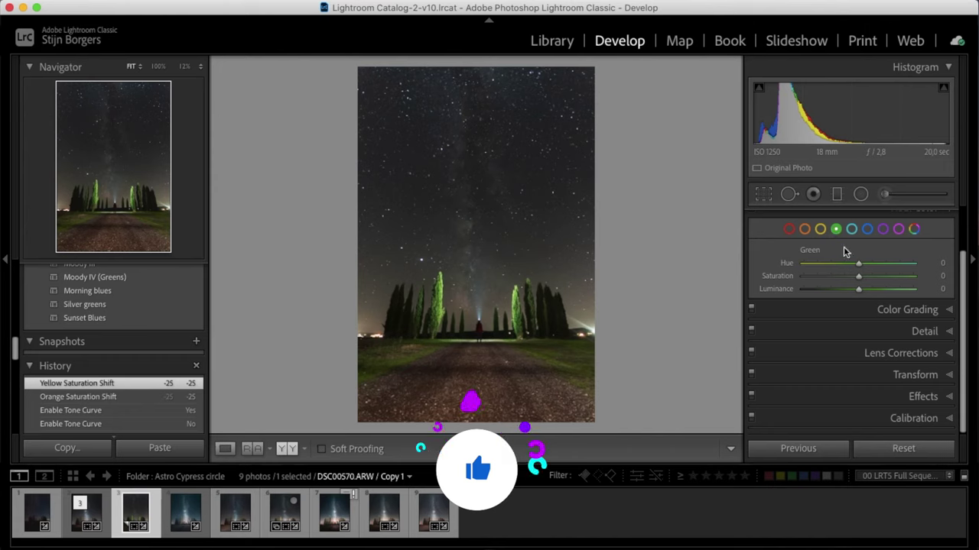
click(851, 277)
drag(851, 278, 843, 280)
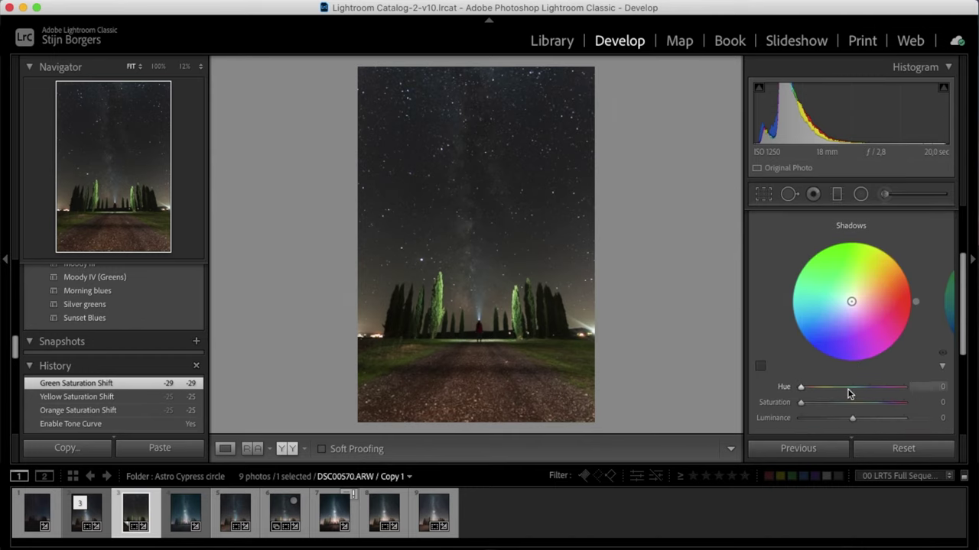
Grade the shadows blue with Hue 220 and Saturation about 11.
scroll(853, 376, up, 2)
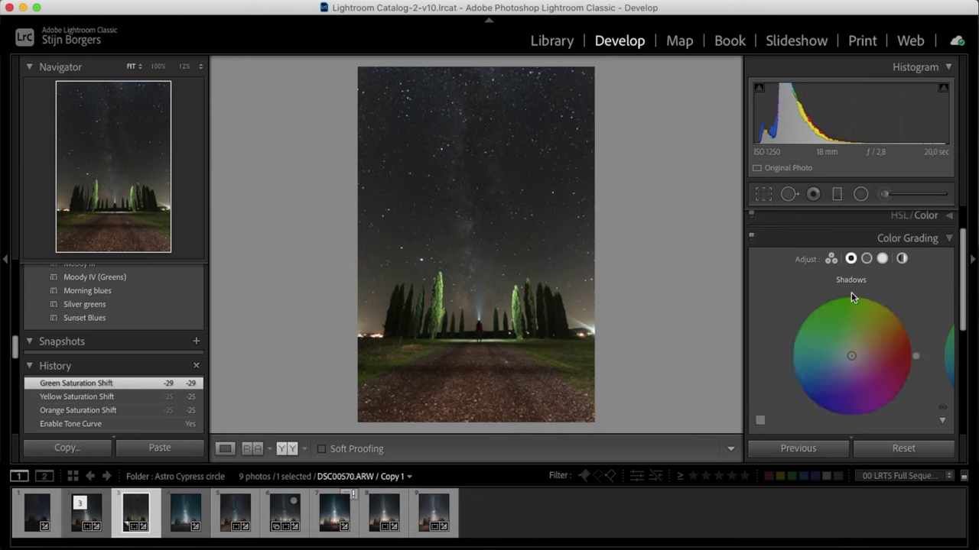
scroll(852, 305, down, 2)
scroll(855, 326, down, 1)
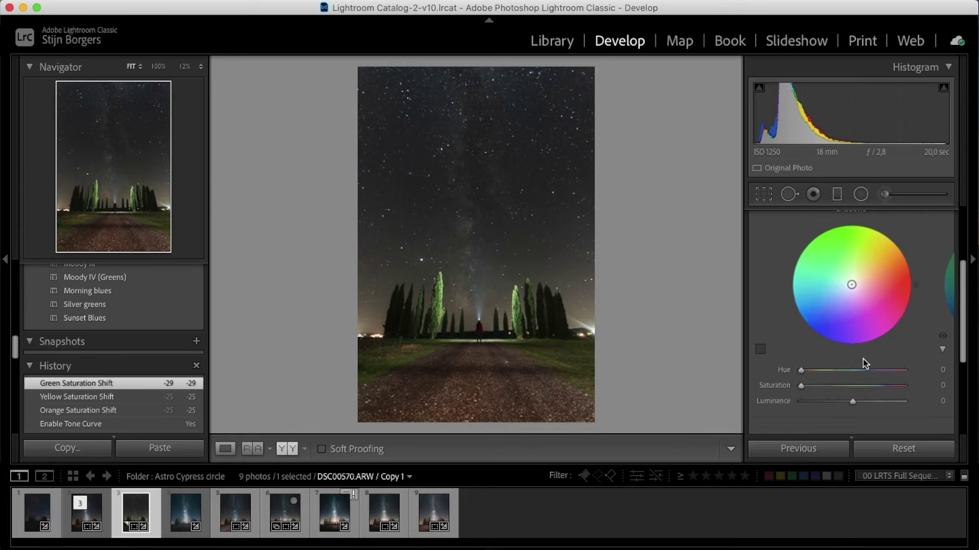
click(862, 369)
drag(863, 371, 864, 371)
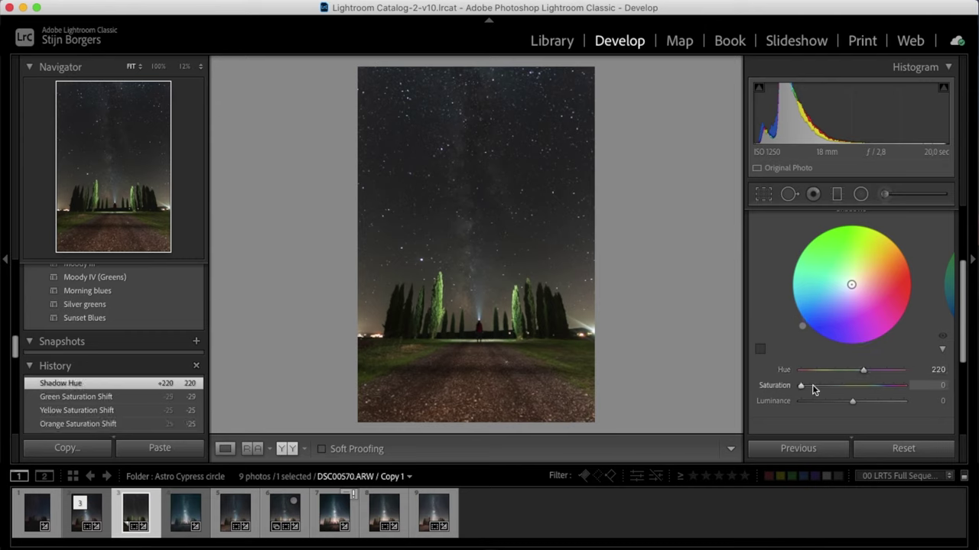
drag(803, 392, 815, 390)
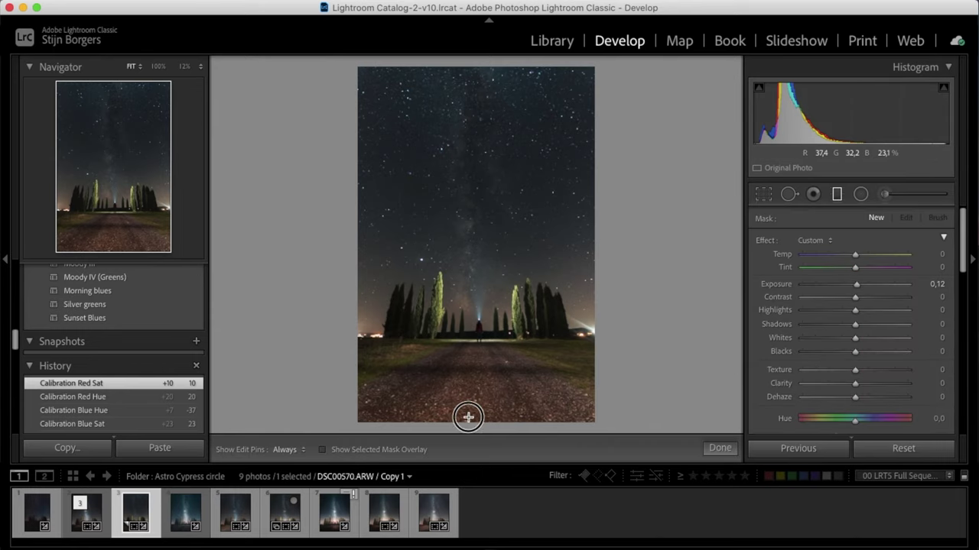
Drag a graduated filter from the road to the horizon with Exposure -0.44, Highlights -54, Whites -66.
drag(468, 417, 467, 338)
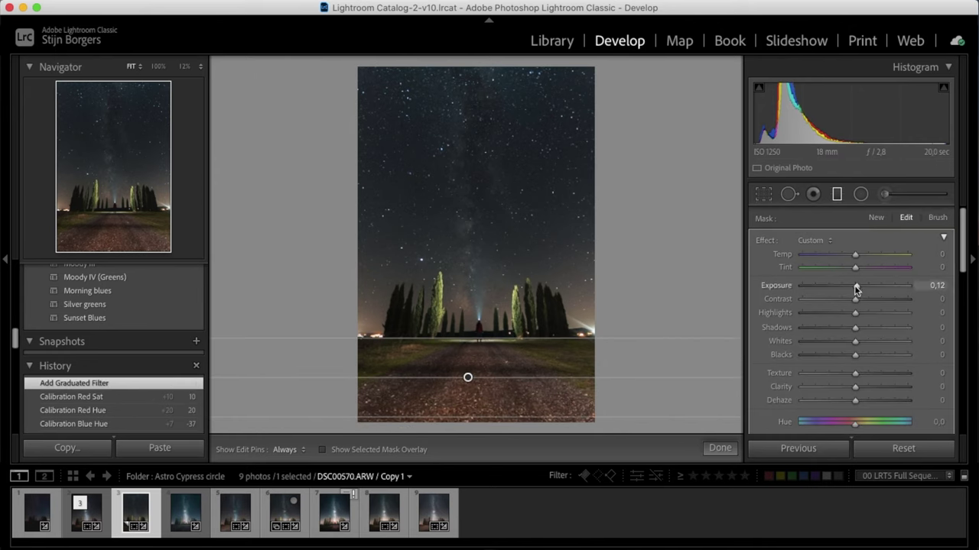
drag(855, 287, 826, 313)
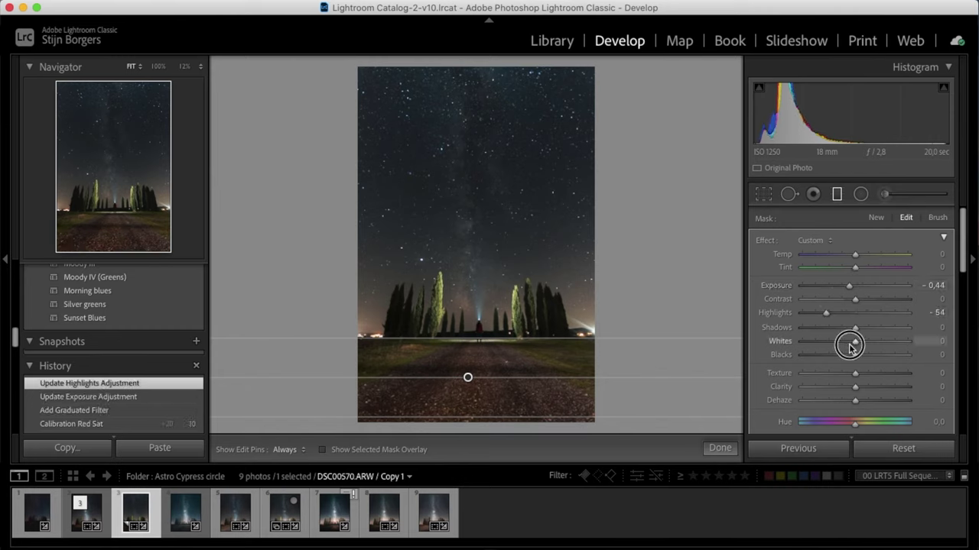
drag(850, 348, 826, 349)
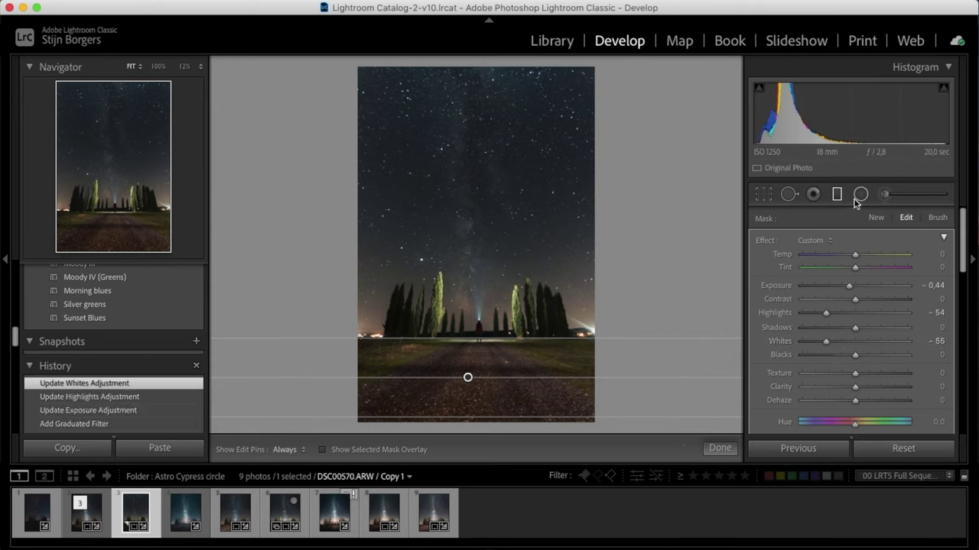
click(859, 195)
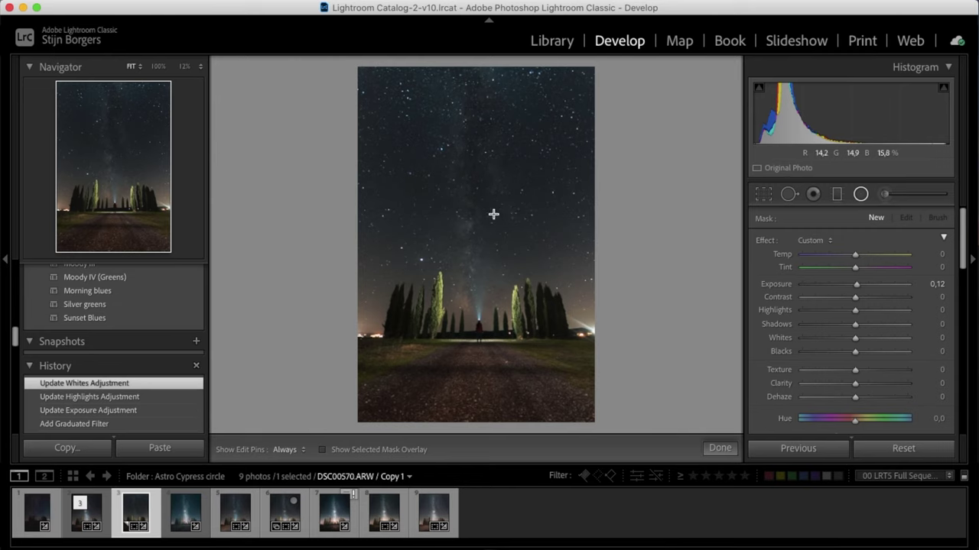
Draw a radial filter over the Milky Way, extend it to the trees, invert it and set Feather 100.
drag(484, 254, 435, 127)
drag(484, 253, 479, 205)
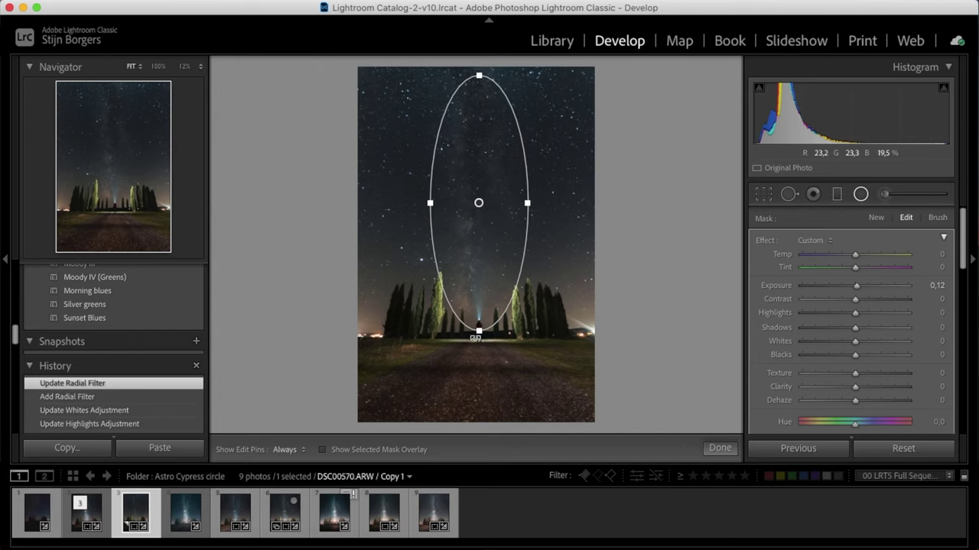
drag(475, 338, 479, 339)
drag(430, 207, 419, 206)
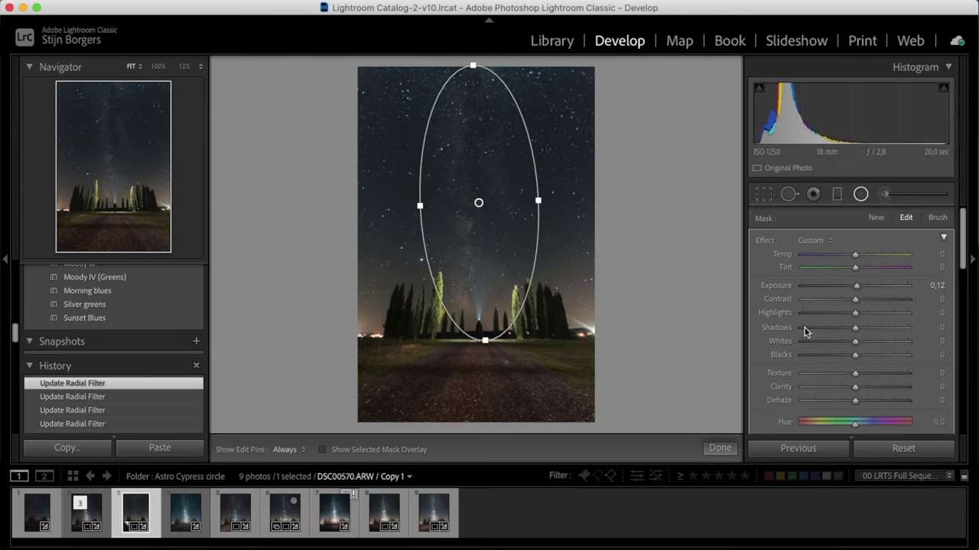
scroll(859, 360, down, 5)
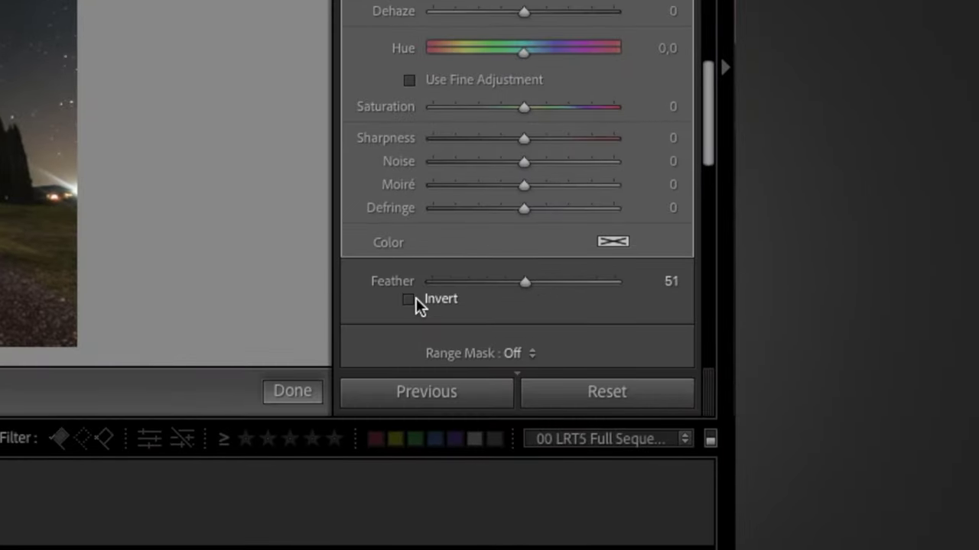
click(413, 300)
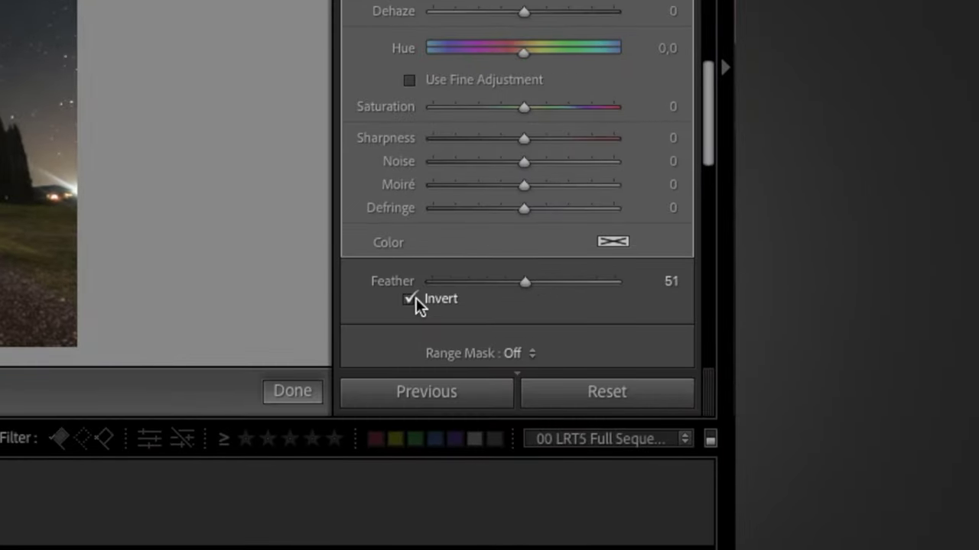
drag(524, 282, 635, 277)
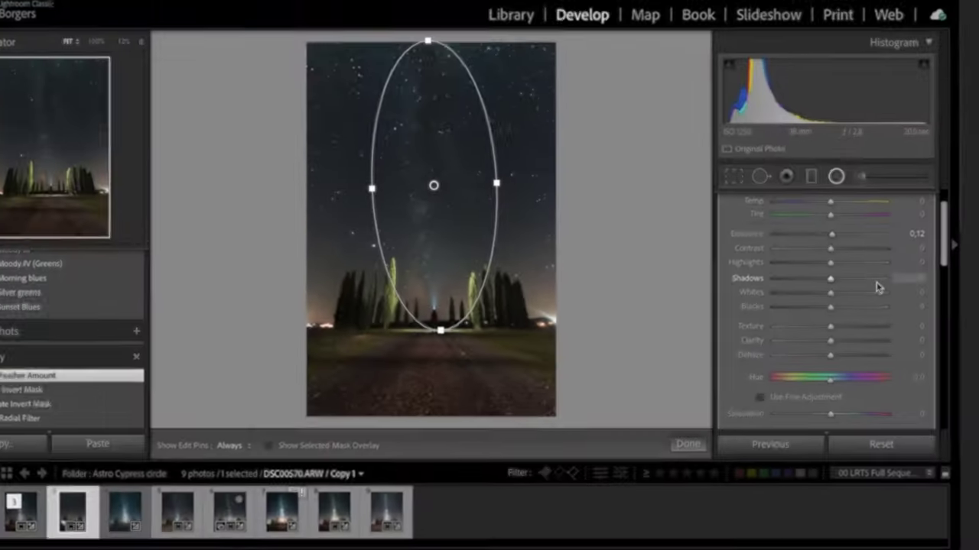
Set the radial mask to Exposure 0.73, Highlights 25, Whites 24, Temp 6, Saturation 25, Clarity 28.
scroll(878, 287, up, 1)
drag(832, 258, 841, 262)
drag(856, 302, 868, 330)
drag(854, 314, 847, 341)
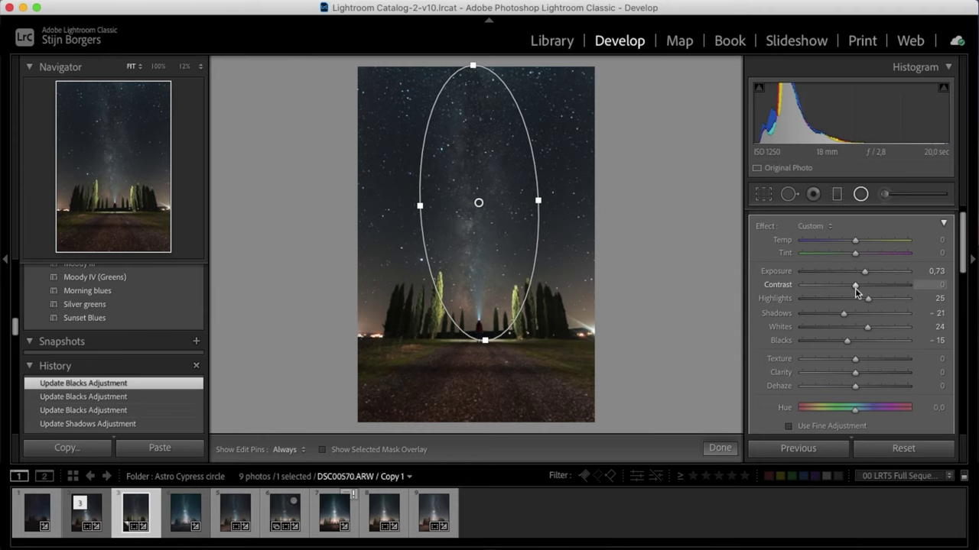
drag(857, 291, 859, 291)
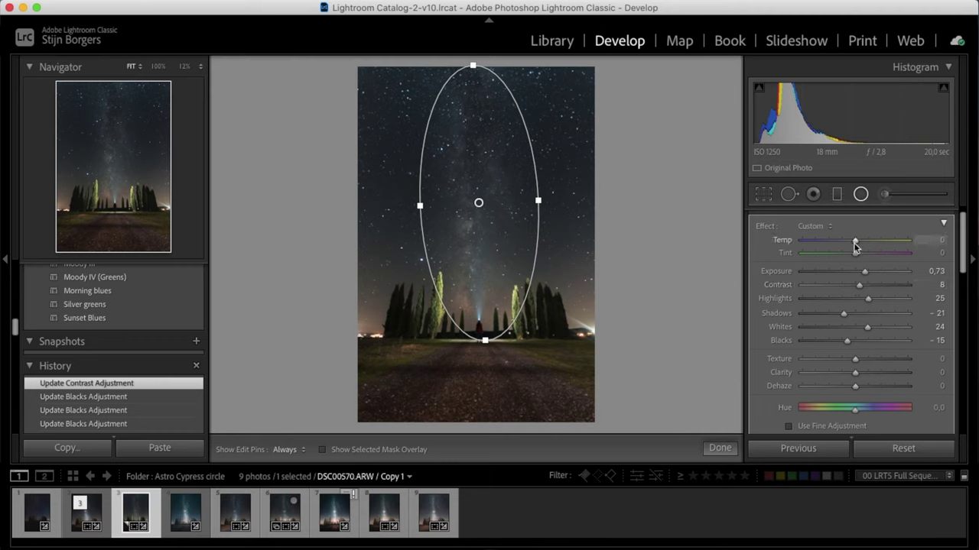
drag(855, 244, 857, 244)
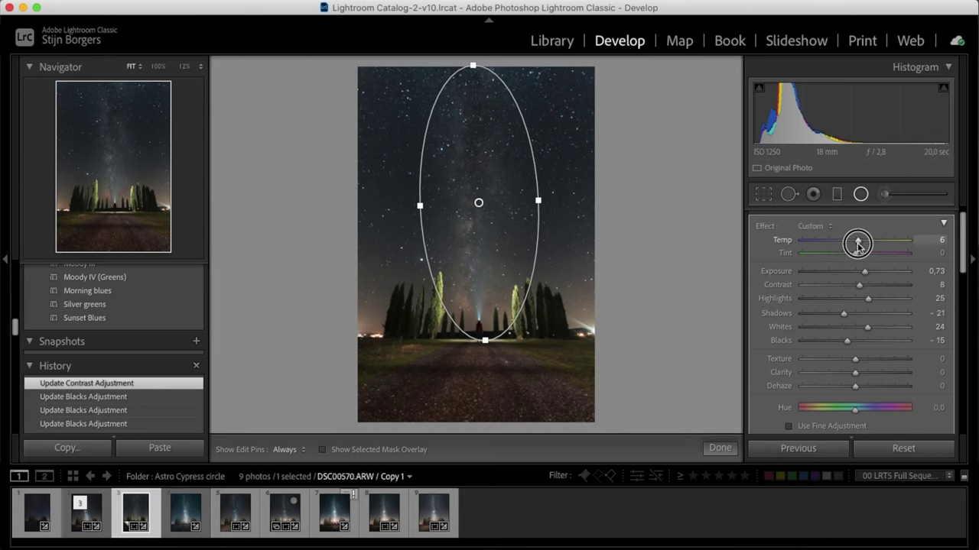
drag(858, 245, 857, 244)
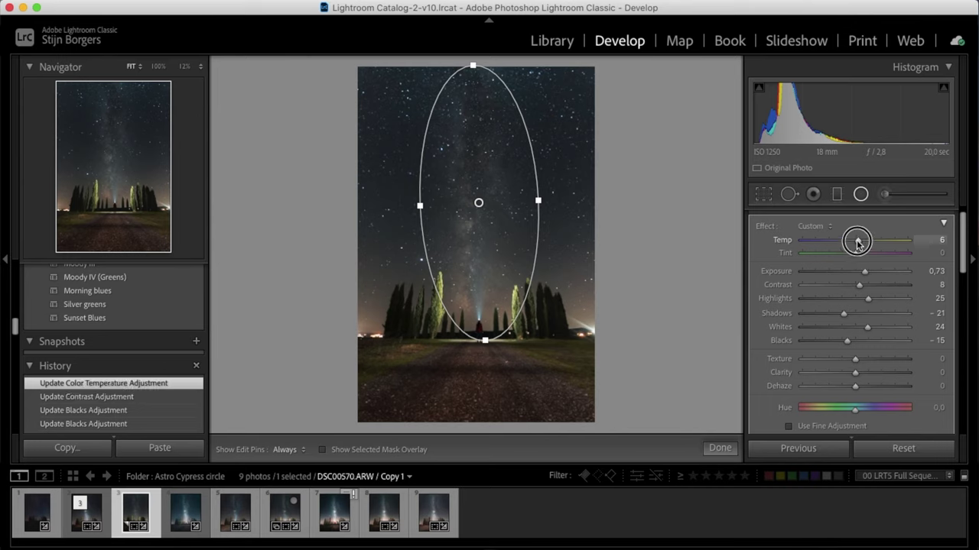
drag(857, 243, 884, 237)
scroll(859, 378, down, 2)
drag(859, 377, 868, 377)
scroll(867, 375, up, 1)
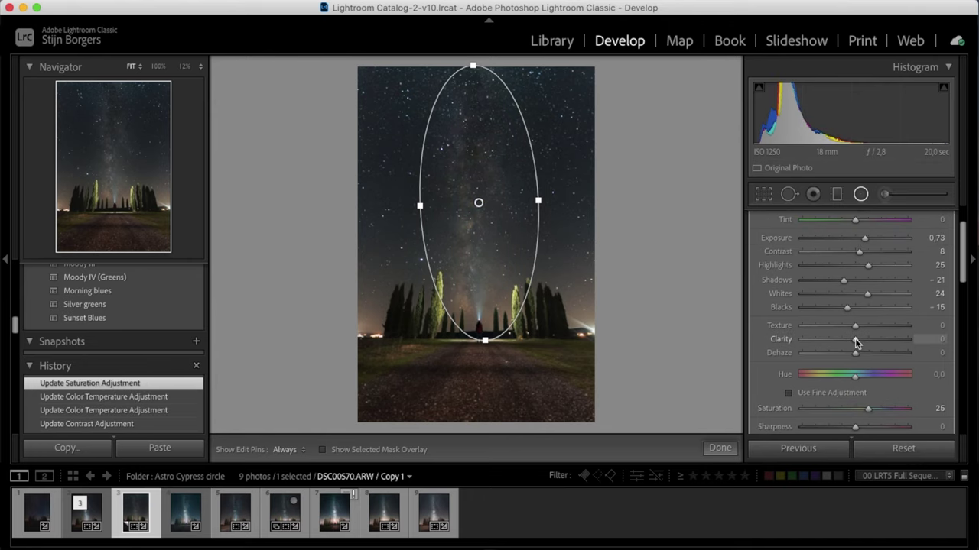
drag(855, 341, 870, 342)
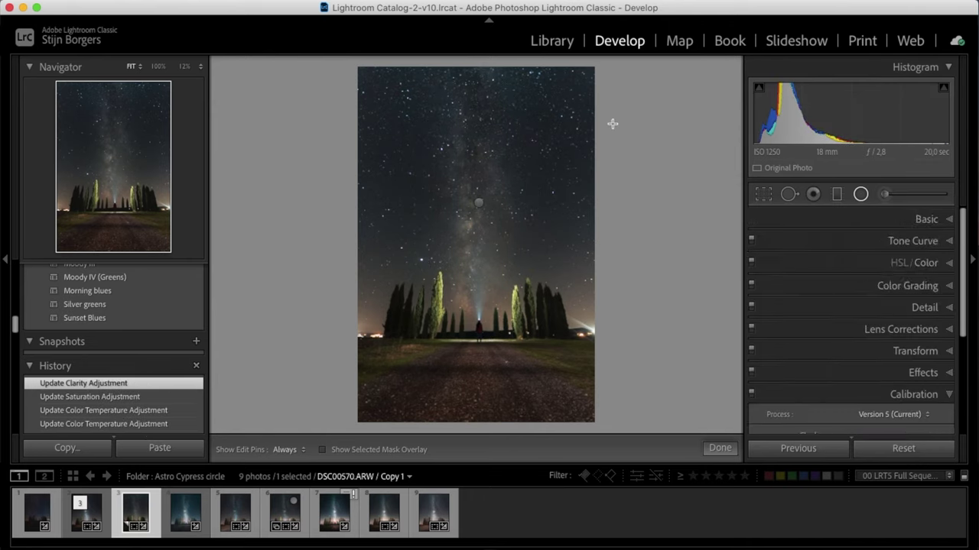
Draw a second radial filter on the upper-right sky, rotate and widen it, and reset its exposure.
drag(581, 192, 489, 38)
drag(695, 191, 692, 146)
drag(586, 191, 592, 159)
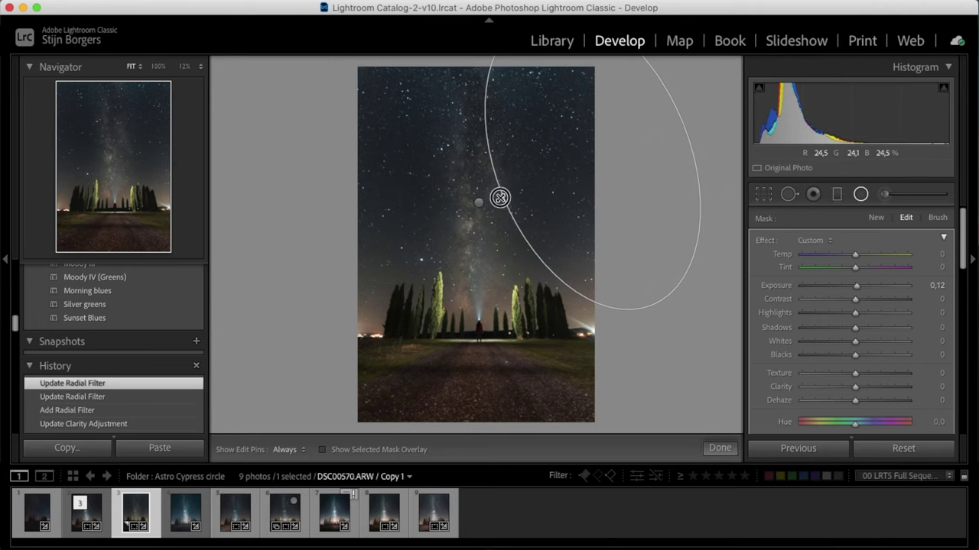
drag(499, 198, 493, 198)
drag(656, 317, 646, 320)
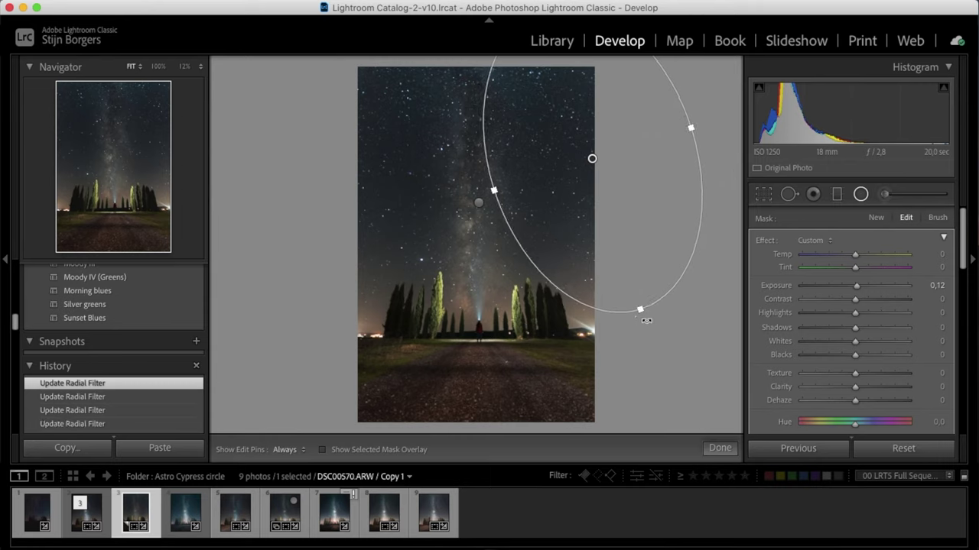
double_click(767, 242)
Give the second radial mask Feather 98, Exposure -0.50, Highlights -19, Whites -6, Clarity -14.
scroll(868, 349, down, 5)
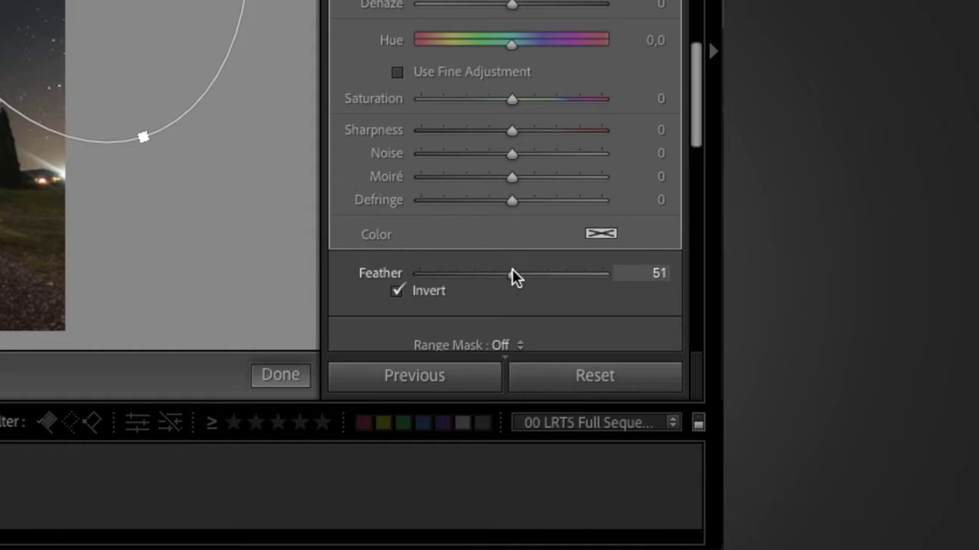
drag(513, 274, 604, 274)
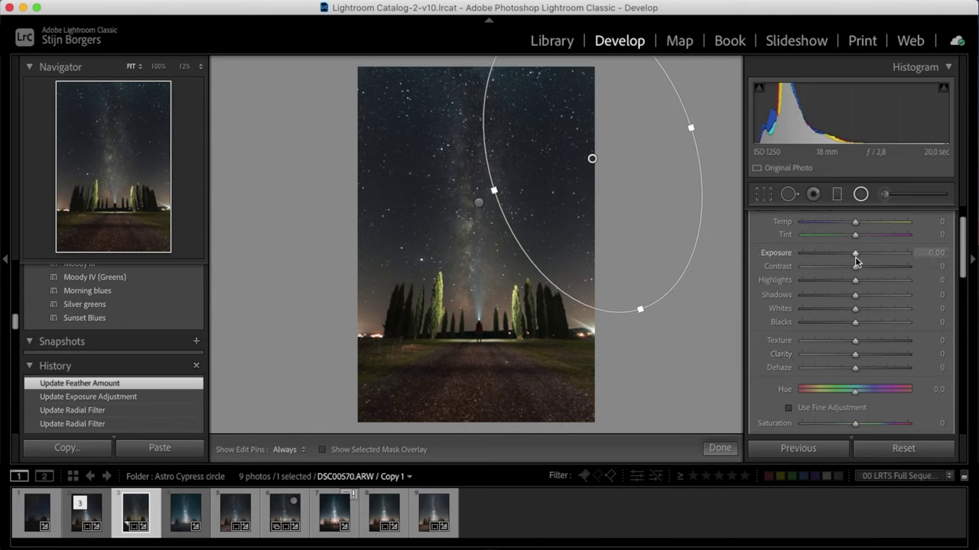
drag(855, 253, 852, 309)
click(850, 283)
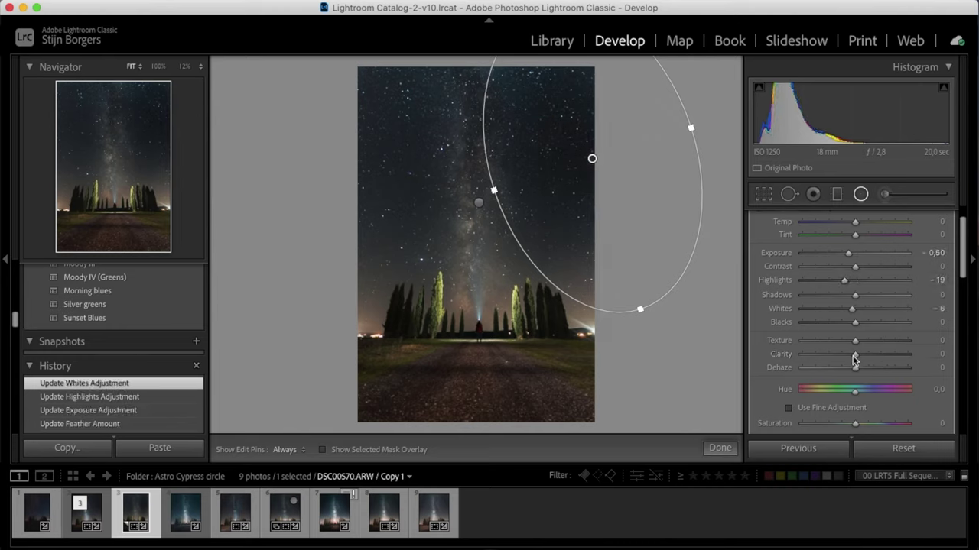
drag(855, 354, 847, 359)
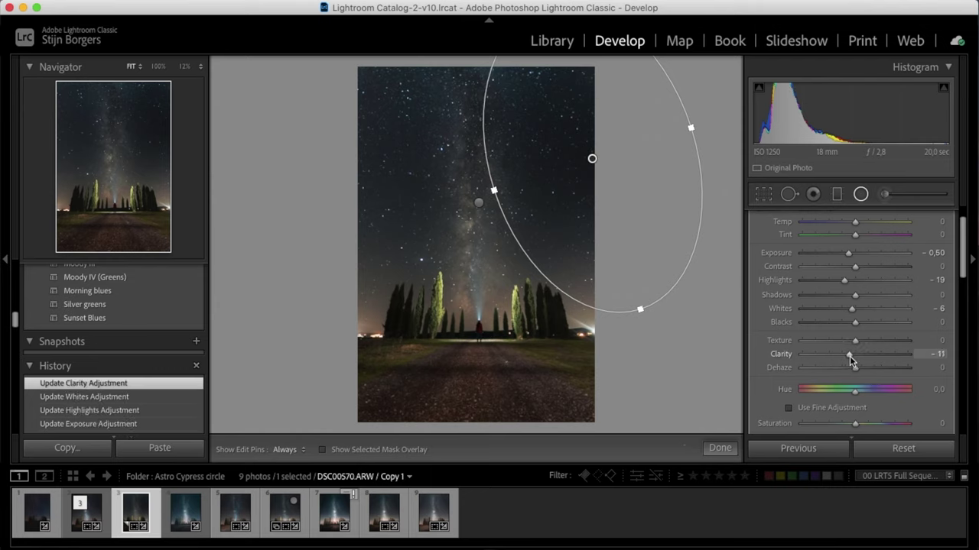
drag(848, 356, 849, 359)
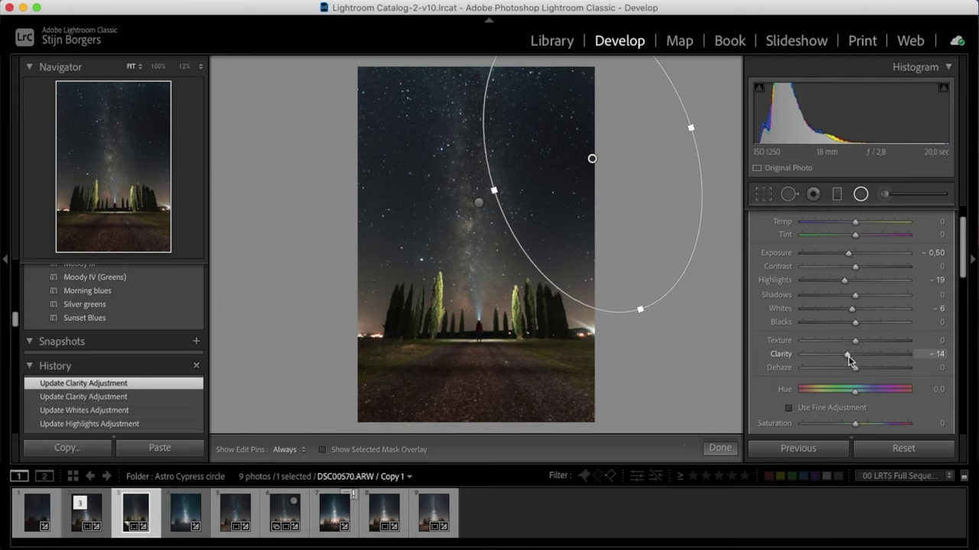
Duplicate the radial mask, then move and rotate the copy over the left sky.
right_click(592, 159)
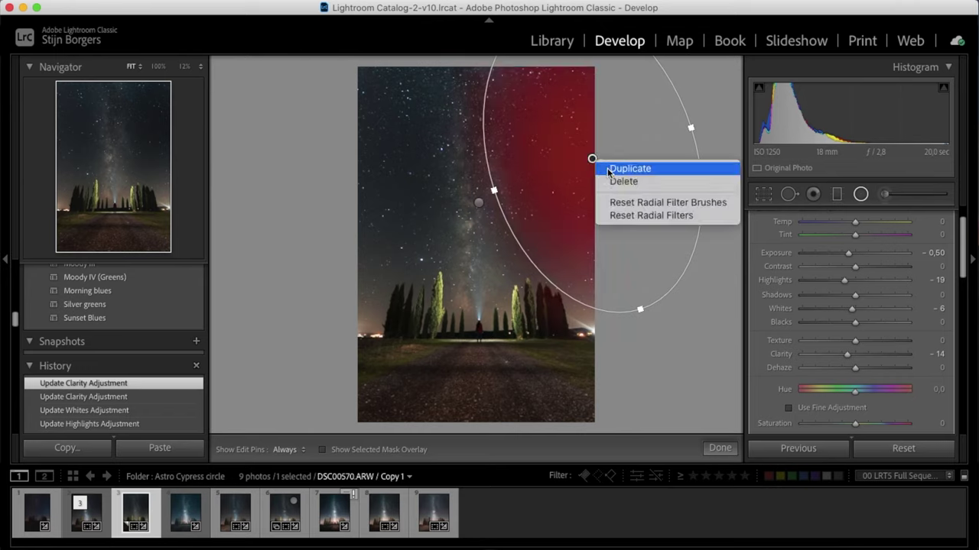
click(607, 169)
drag(592, 159, 376, 188)
drag(486, 157, 487, 210)
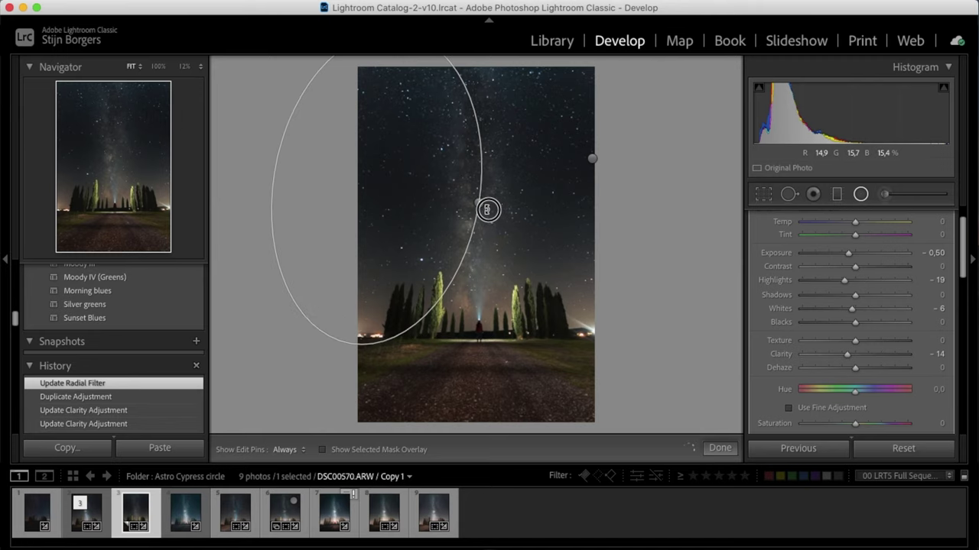
click(836, 195)
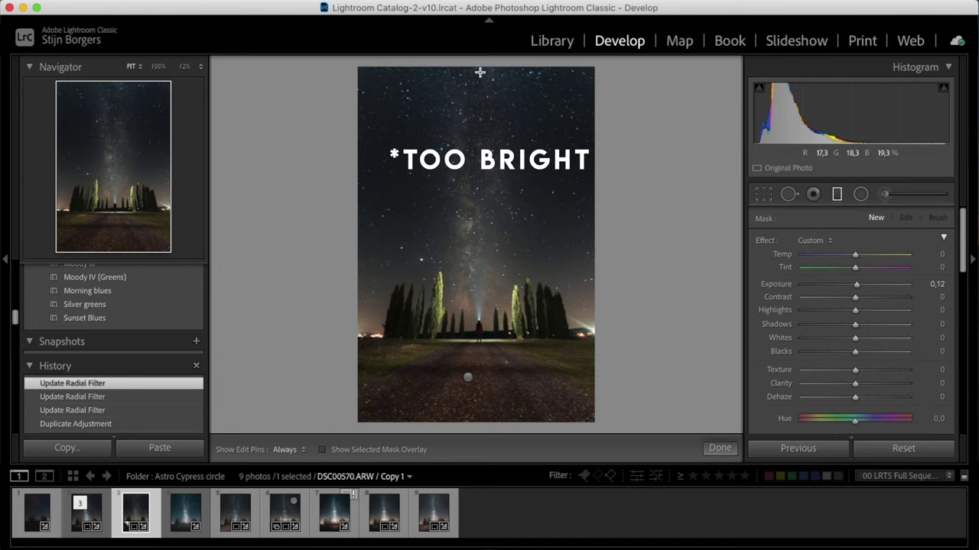
Drag a graduated filter down from the top of the sky with Exposure -0.21 and Contrast +8.
mouse_move(479, 70)
mouse_down()
mouse_move(483, 135)
mouse_move(467, 67)
mouse_up()
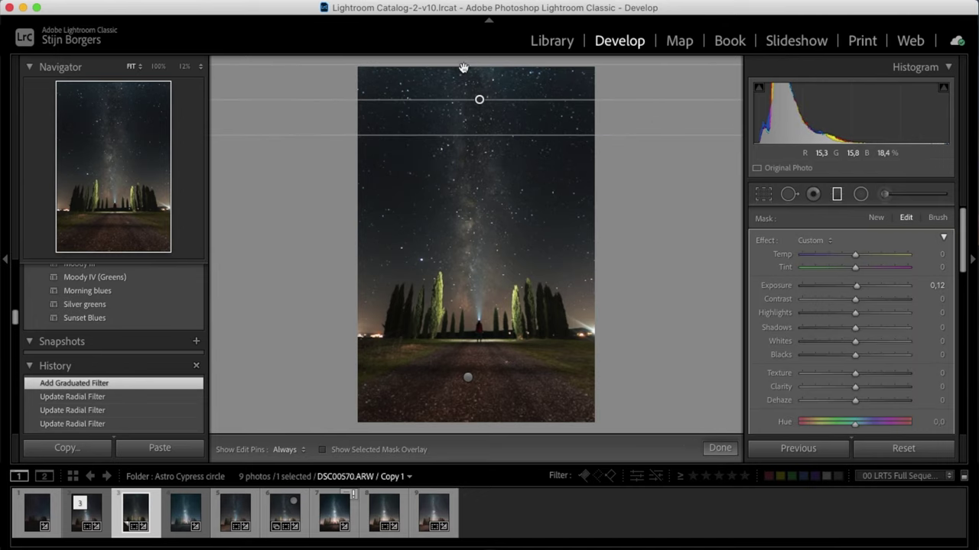
drag(856, 285, 863, 298)
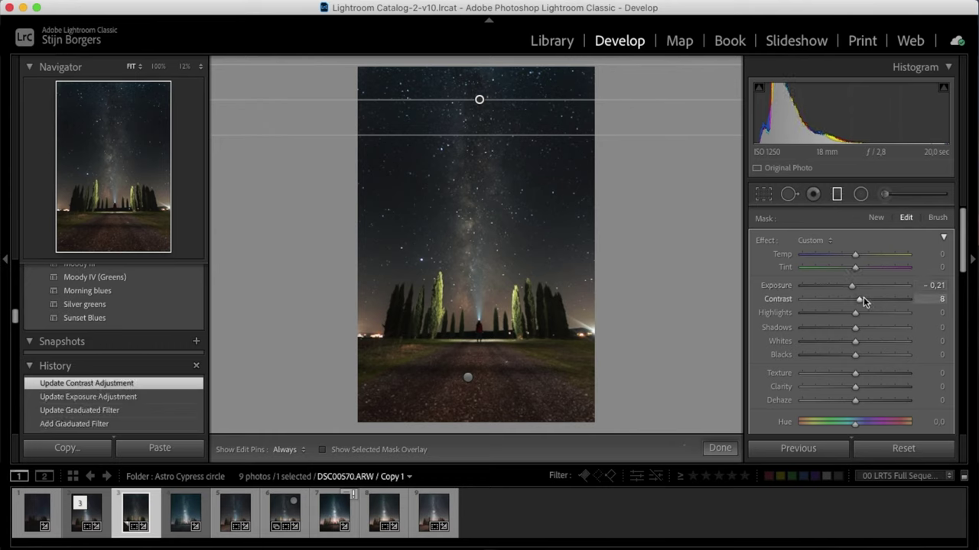
Paint a brush mask over the Milky Way: exposure 0.21, clarity 13, whites 7, blacks -4, slight contrast.
click(883, 194)
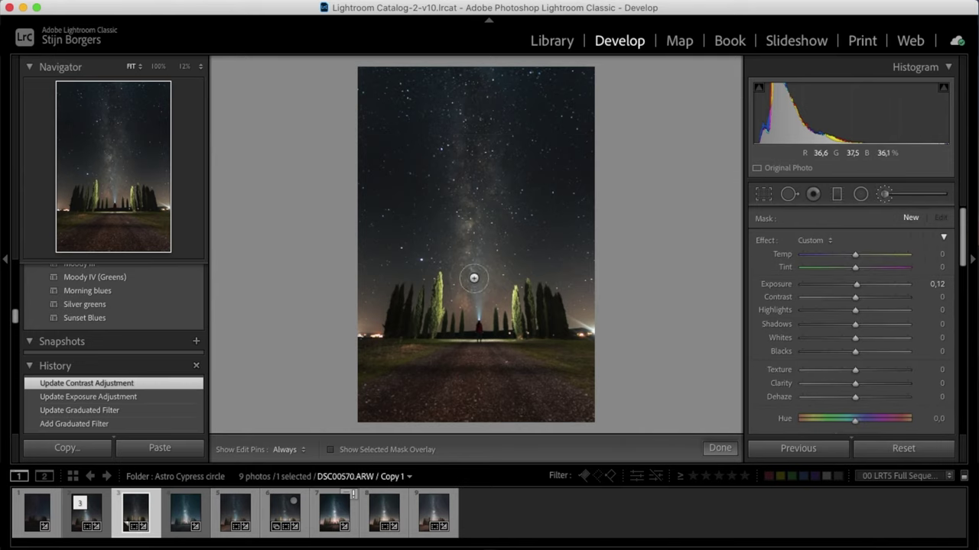
scroll(474, 264, up, 5)
click(473, 280)
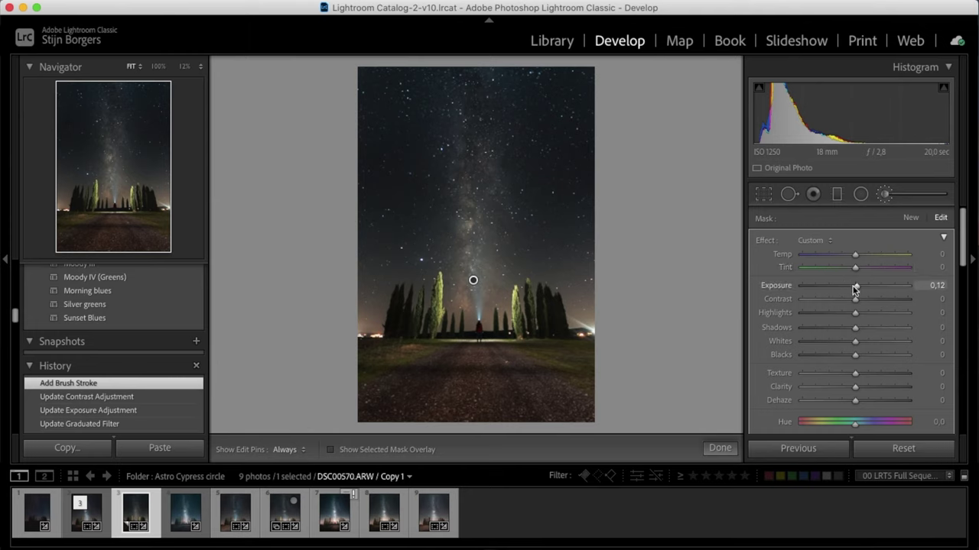
drag(855, 285, 857, 287)
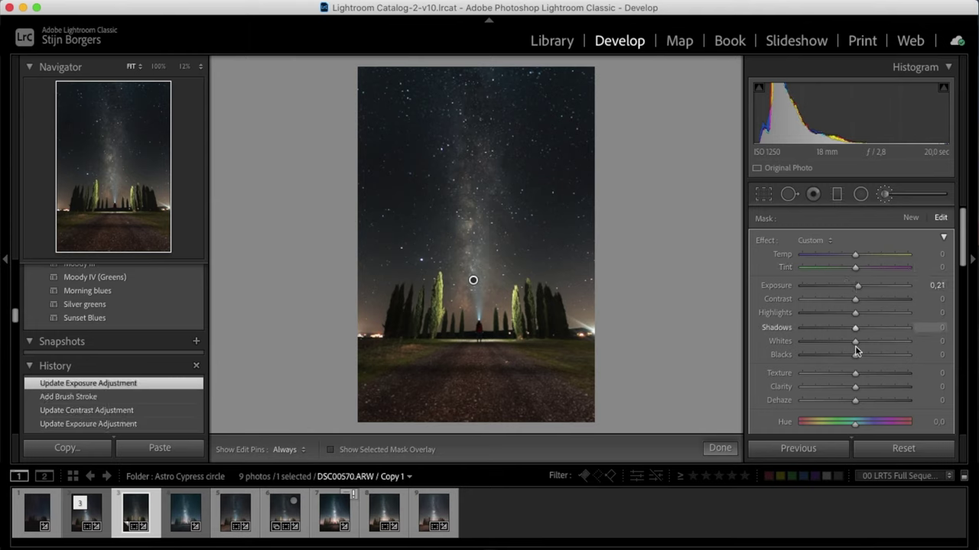
drag(855, 386, 861, 386)
drag(855, 344, 853, 357)
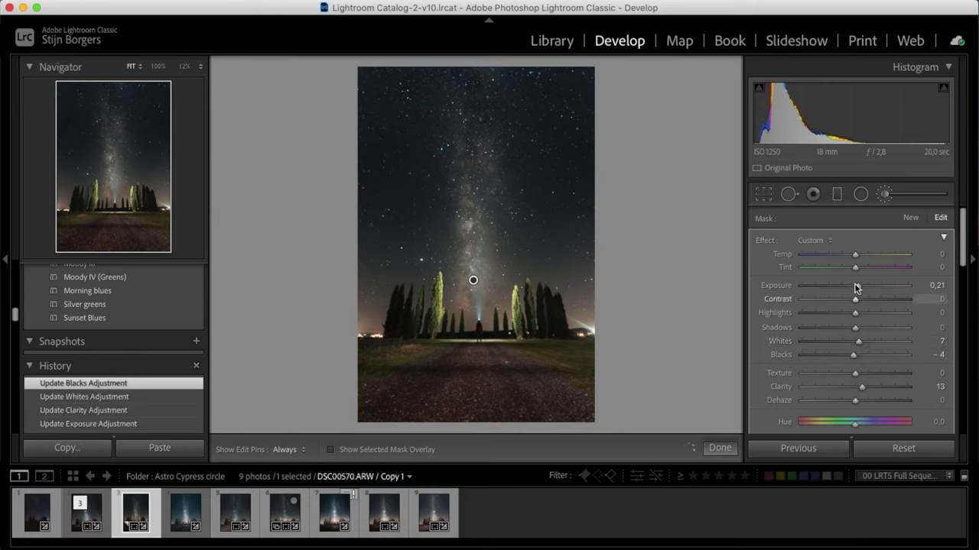
drag(854, 299, 858, 301)
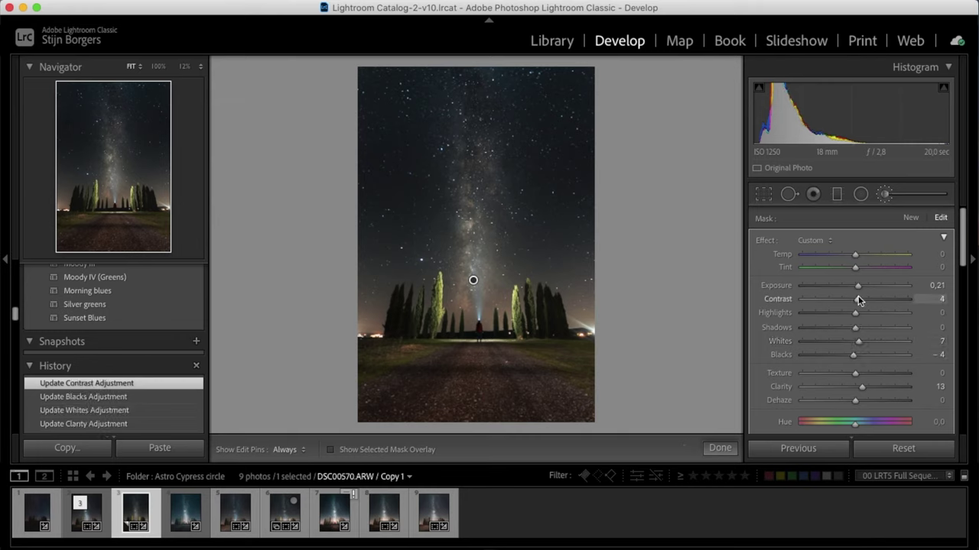
Paint a second brush mask along the Milky Way with exposure 0.09, clarity 7 and highlights 8.
click(885, 197)
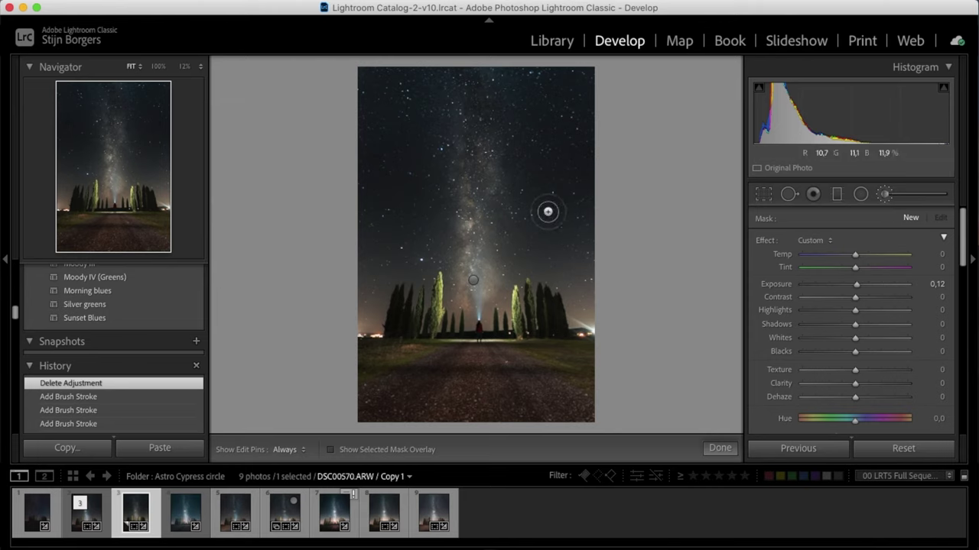
click(469, 234)
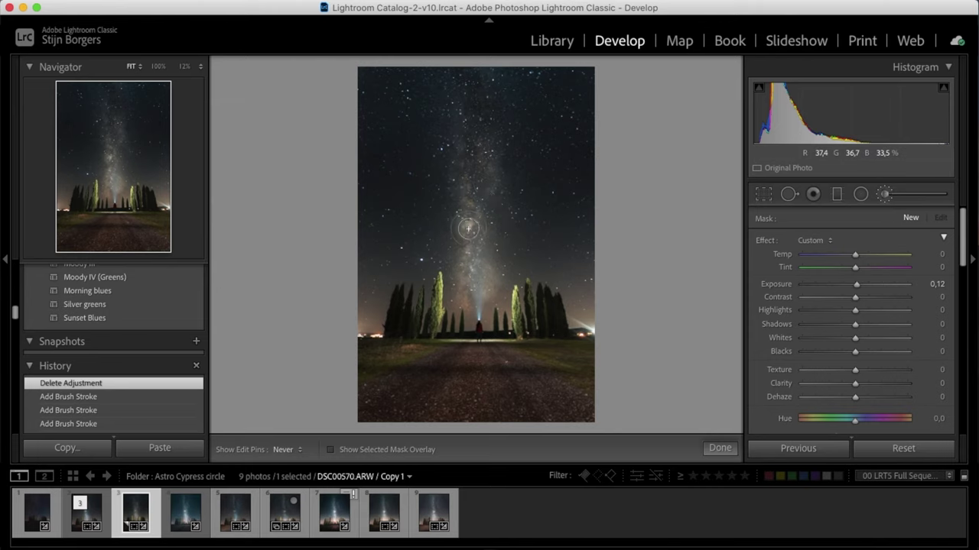
click(461, 175)
key(h)
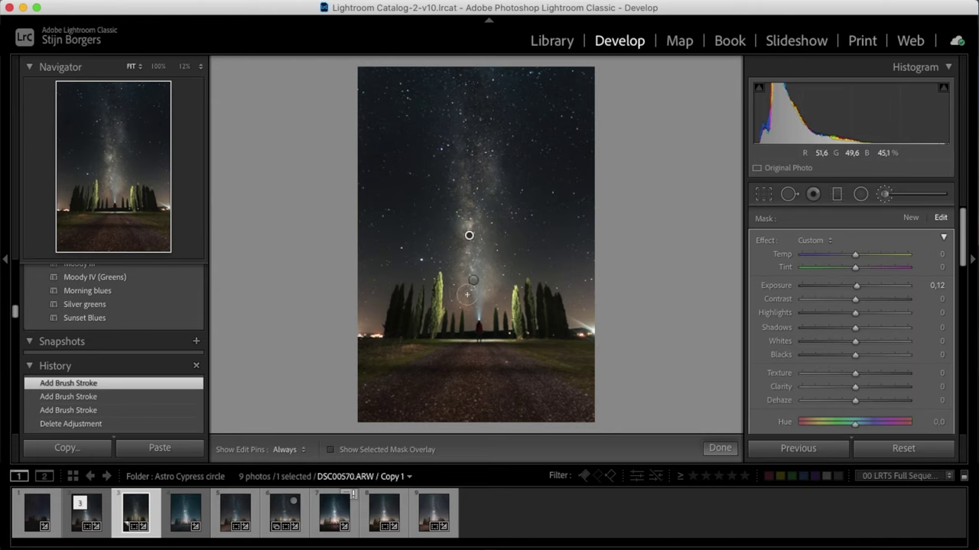
scroll(448, 273, up, 4)
click(484, 292)
key(h)
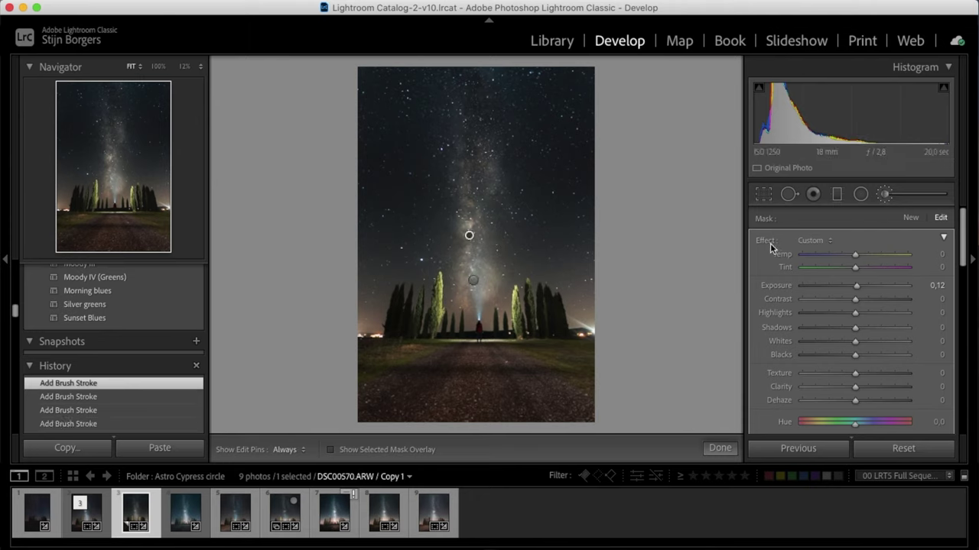
drag(855, 286, 862, 307)
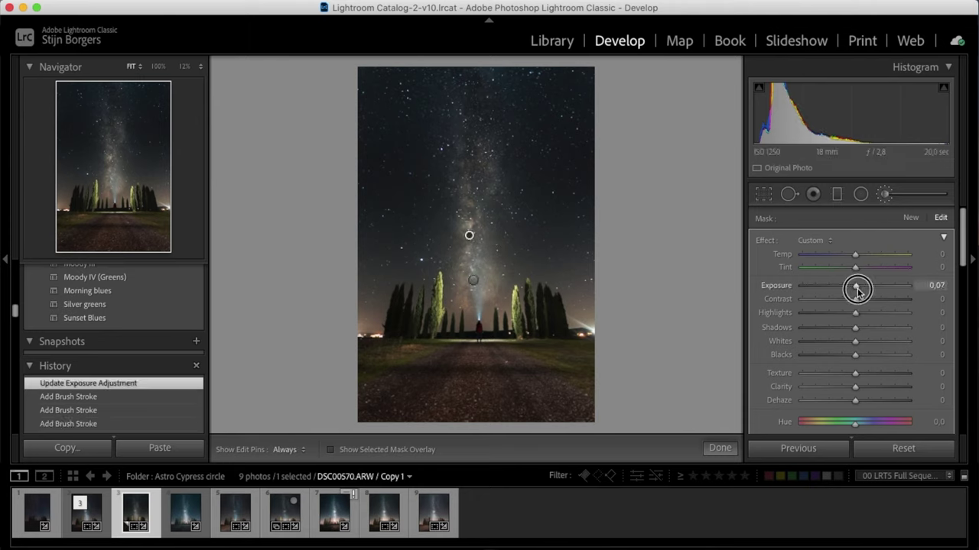
scroll(864, 313, down, 2)
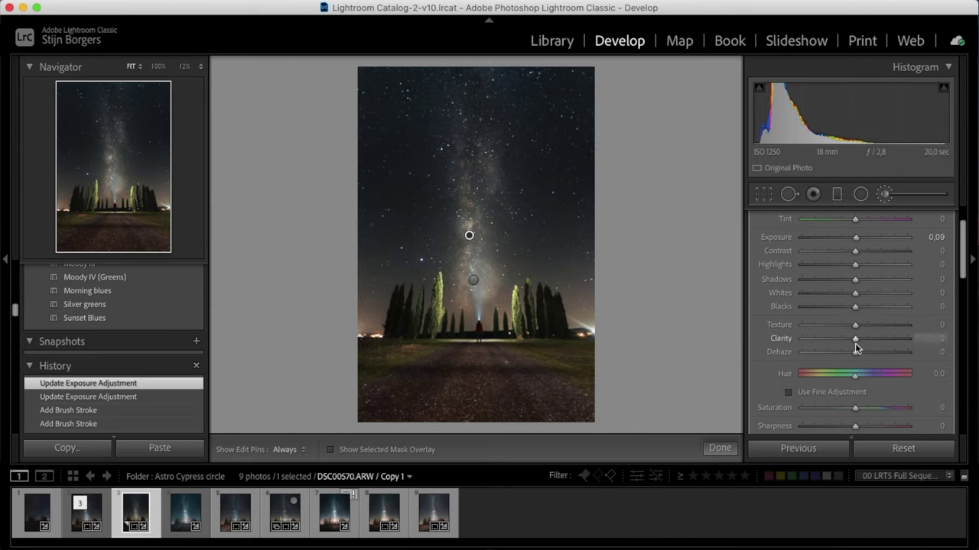
drag(855, 344, 858, 346)
scroll(859, 348, up, 1)
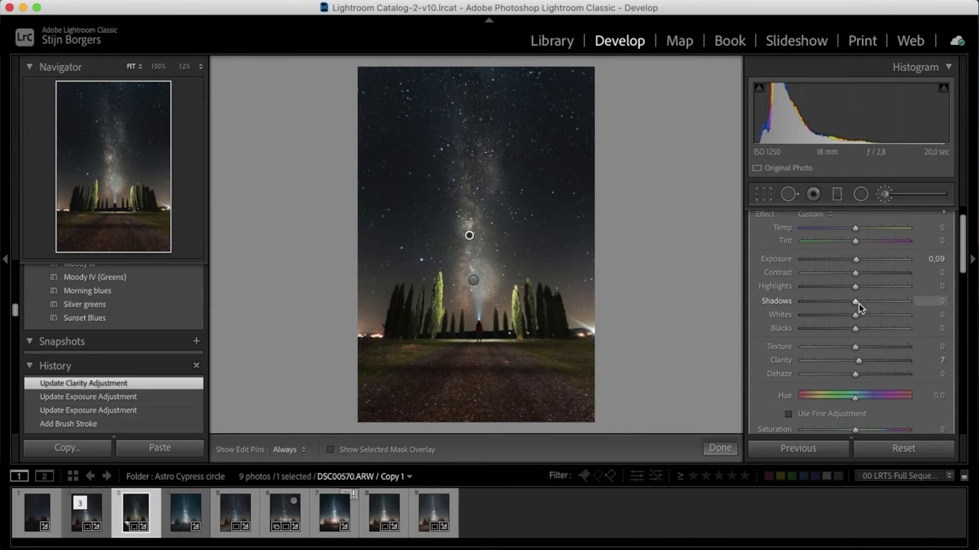
drag(856, 286, 860, 288)
click(856, 273)
key(k)
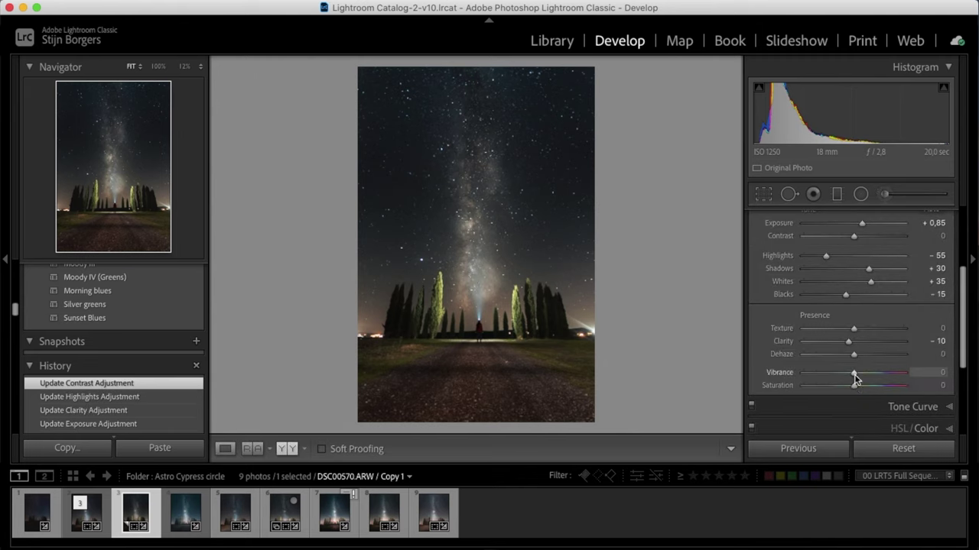
Raise global vibrance to +11 and saturation to +20, and show the before/after side-by-side view.
drag(855, 376, 861, 387)
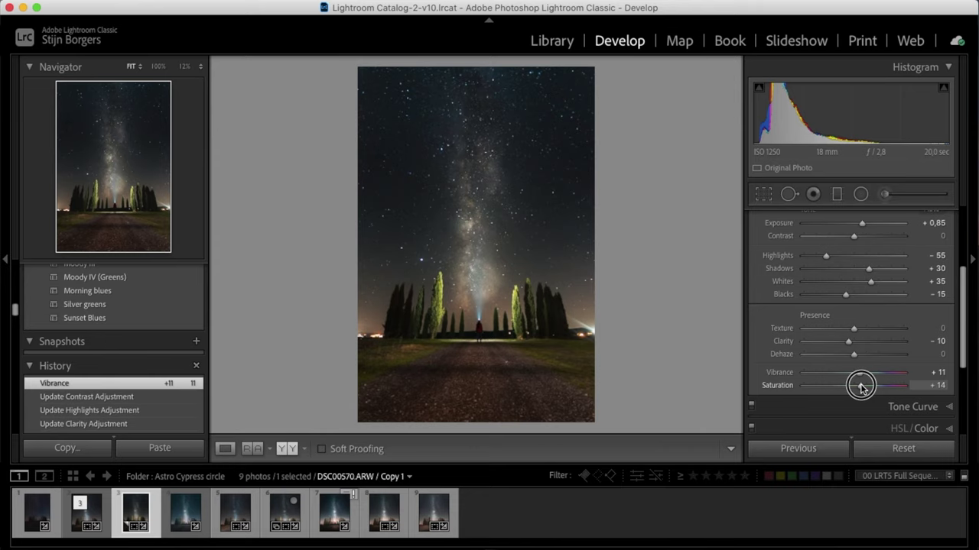
drag(863, 388, 865, 388)
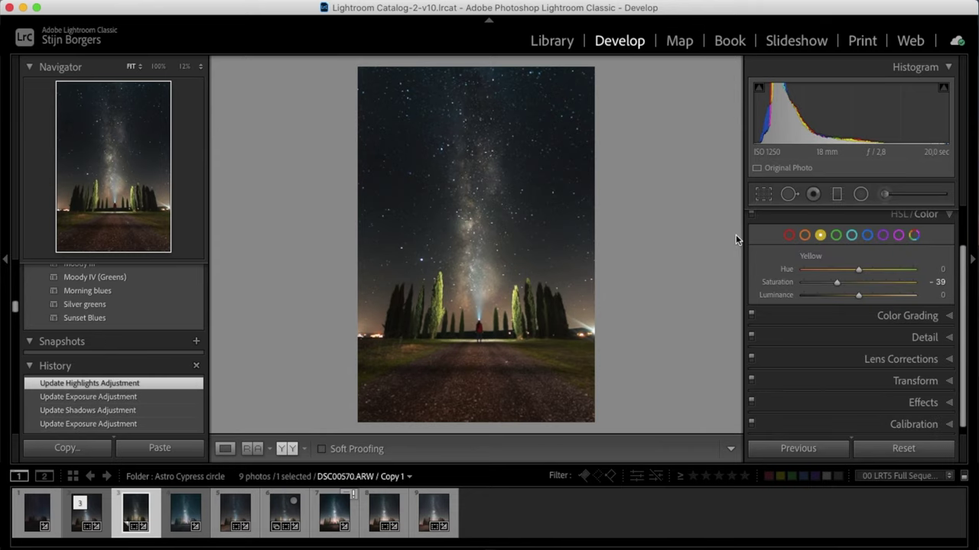
key(y)
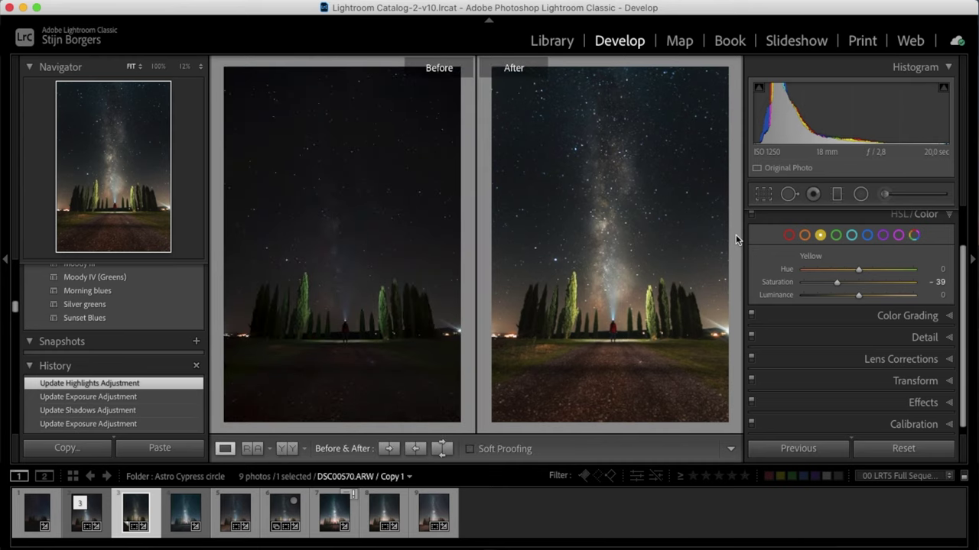